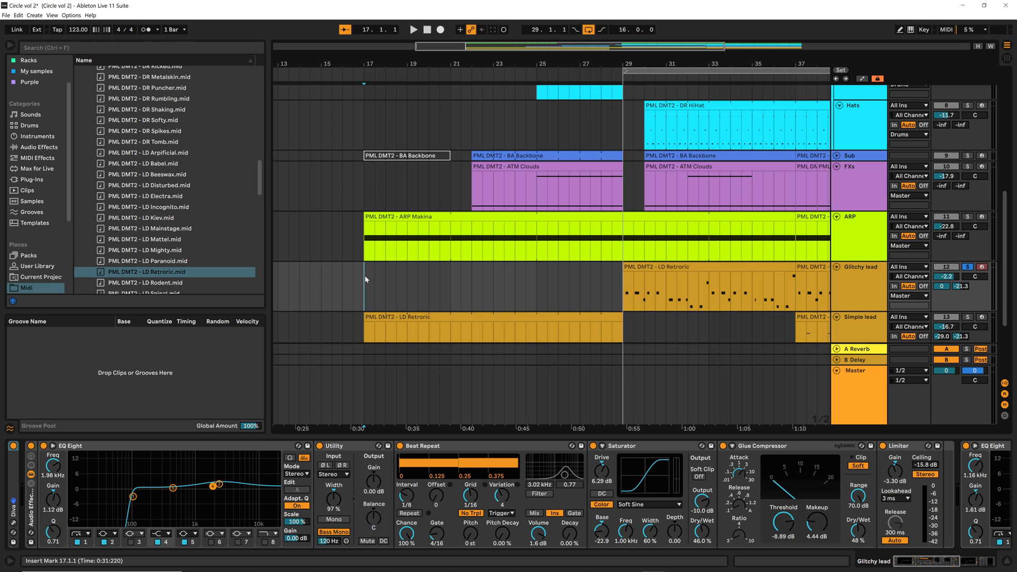
# Step: Audition the soloed Glitchy lead track from bar 29, stopping after a short passage
pyautogui.click(625, 289)
pyautogui.press('space')
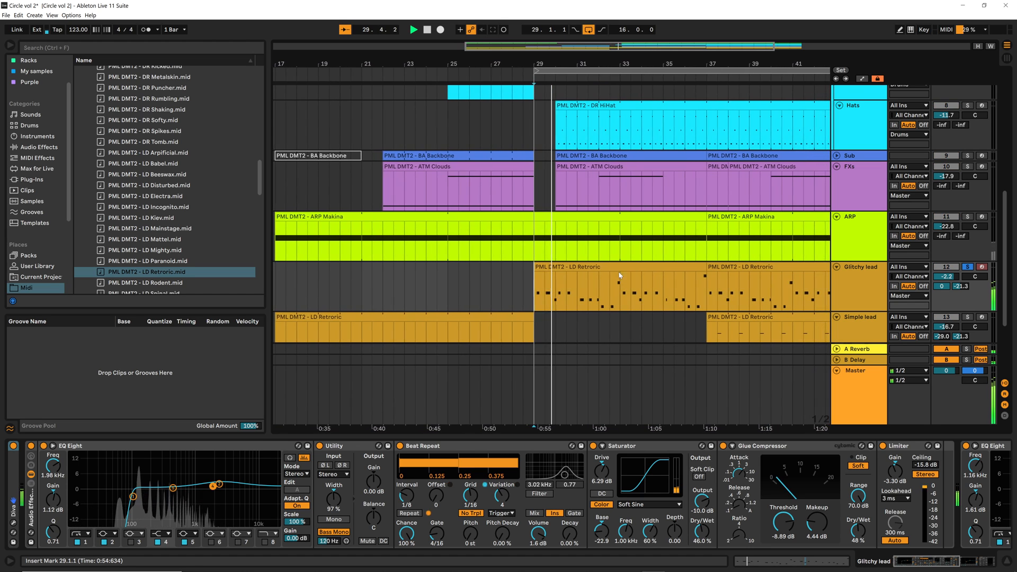
pyautogui.press('space')
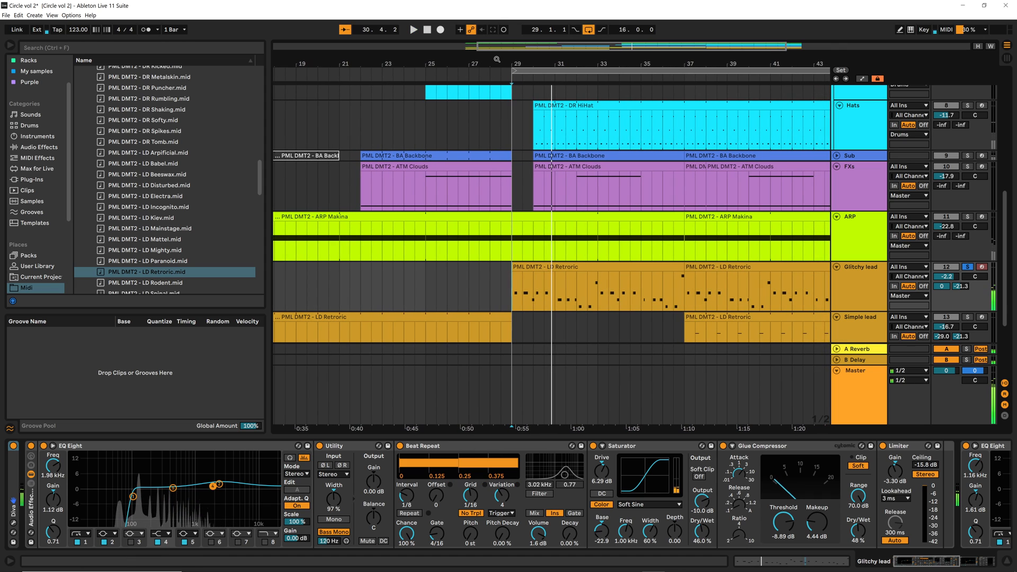
pyautogui.moveTo(497, 61); pyautogui.dragTo(623, 57)
# Step: Unsolo the Glitchy lead and play the full arrangement from bar 17 while examining the drum, lead and pad tracks
pyautogui.press('s')
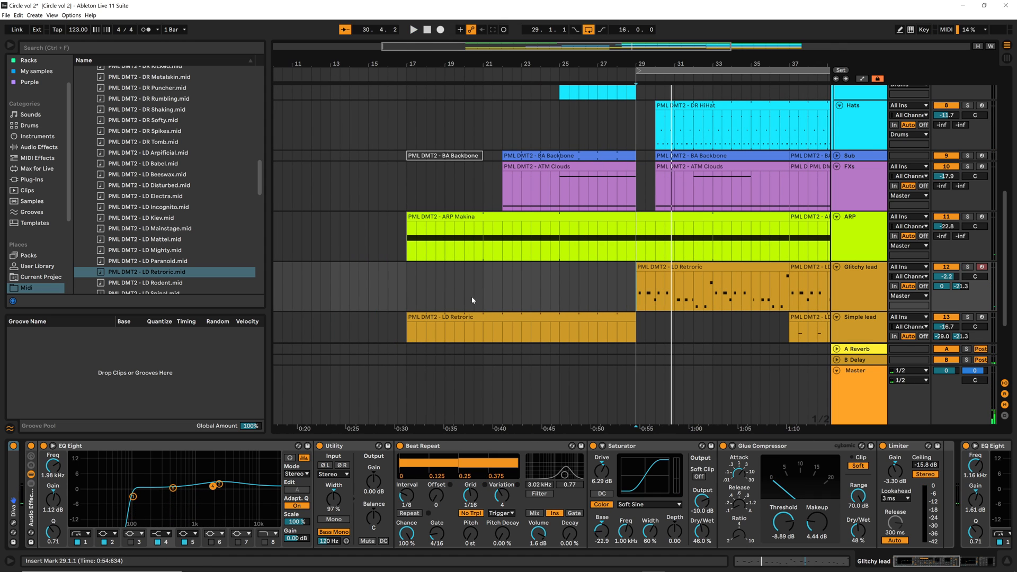
pyautogui.click(415, 286)
pyautogui.press('space')
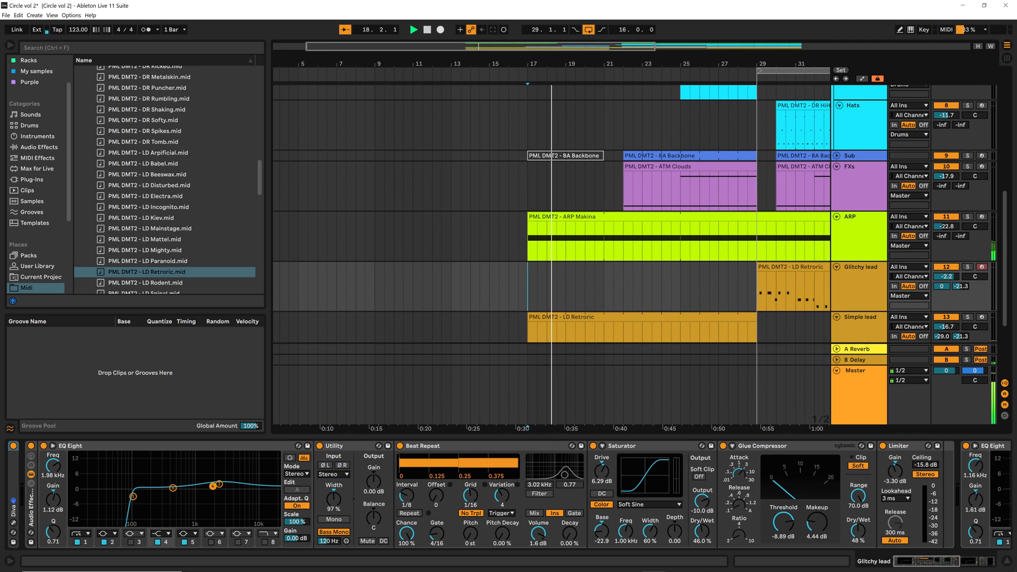
pyautogui.moveTo(732, 59)
pyautogui.mouseDown()
pyautogui.moveTo(592, 70)
pyautogui.moveTo(724, 57)
pyautogui.mouseUp()
pyautogui.scroll(-5, 630, 212)
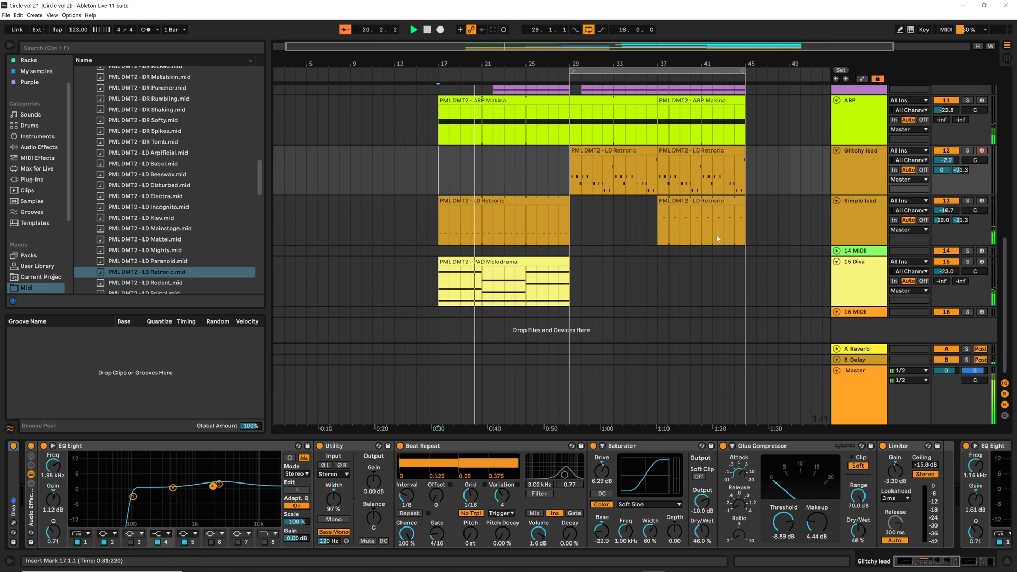
pyautogui.scroll(6, 779, 248)
pyautogui.scroll(6, 795, 250)
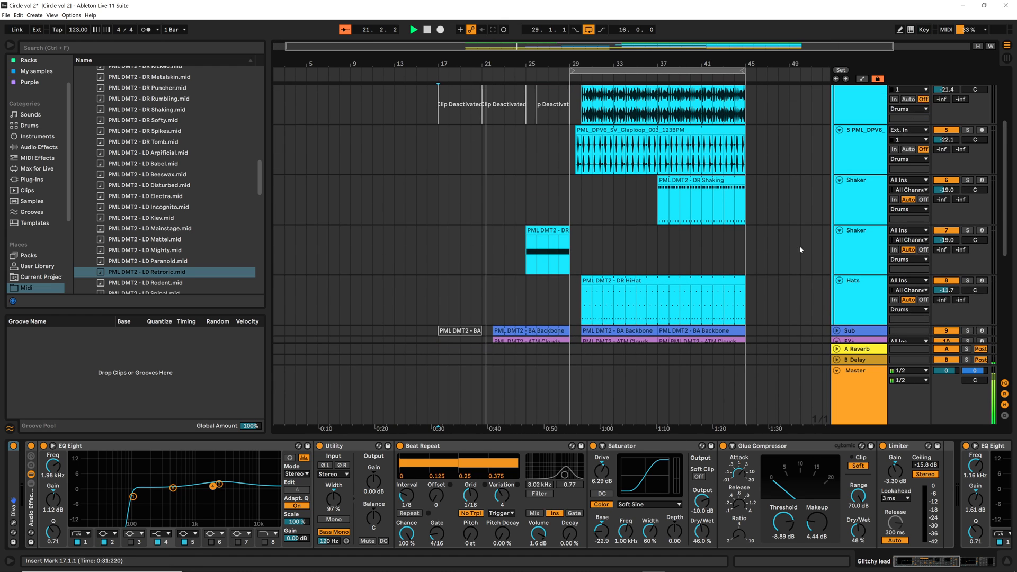
pyautogui.scroll(-8, 802, 251)
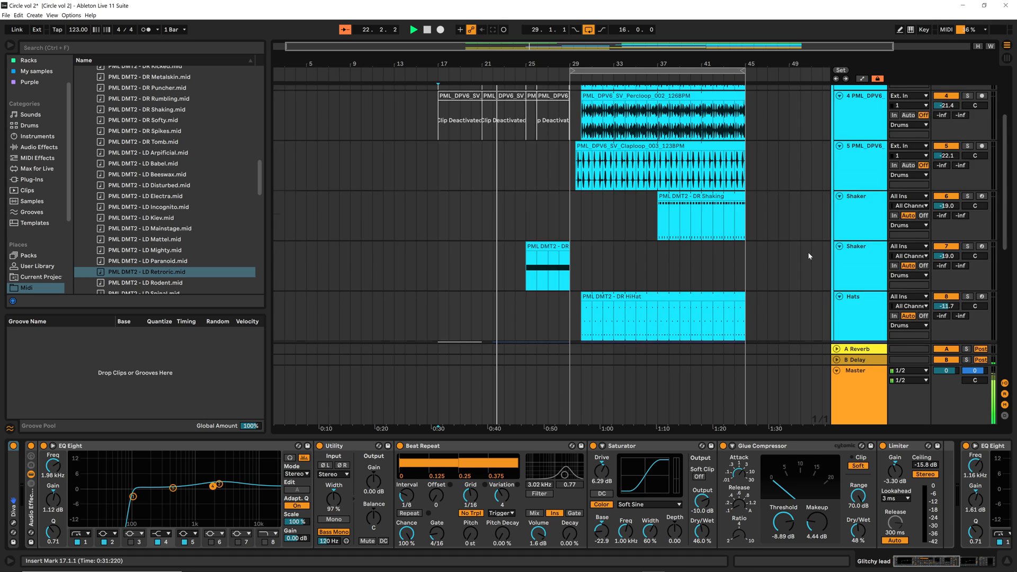
pyautogui.scroll(-6, 808, 259)
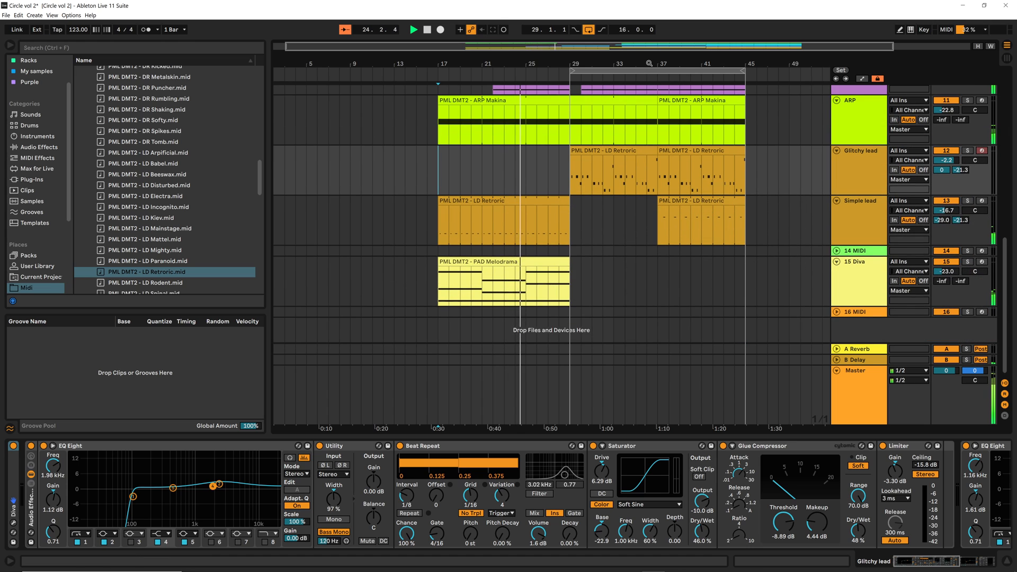
pyautogui.moveTo(649, 64); pyautogui.dragTo(649, 109)
pyautogui.scroll(2, 580, 244)
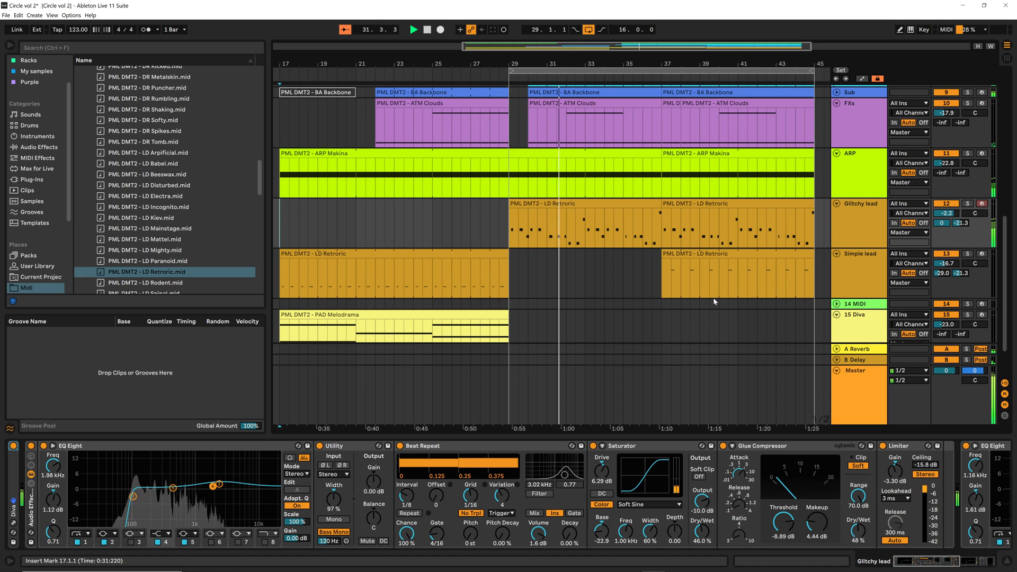
# Step: Select the Glitchy lead track and review the drum, FX and lead clips during playback until bar 44, and stop
pyautogui.scroll(2, 801, 324)
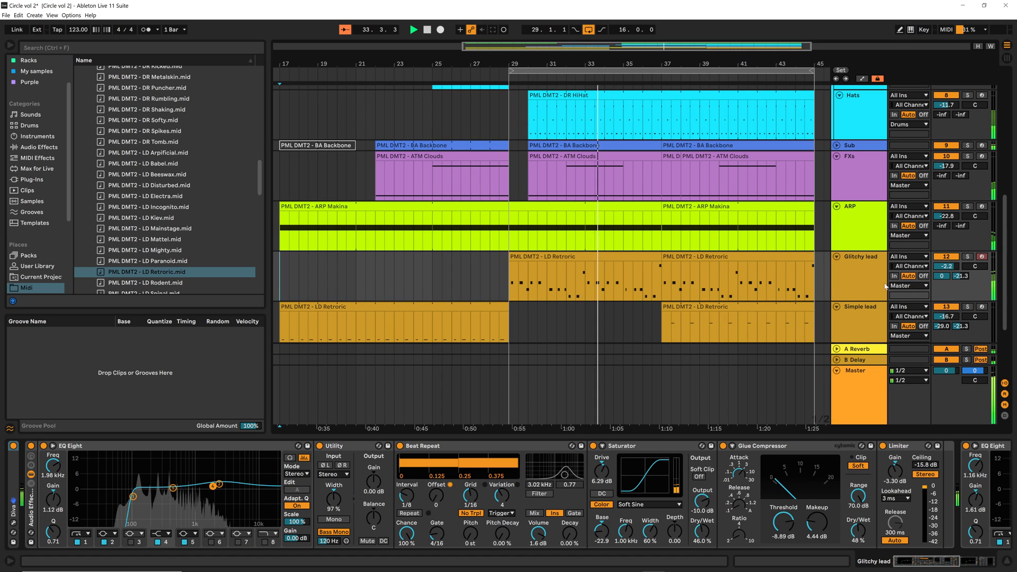
pyautogui.click(846, 288)
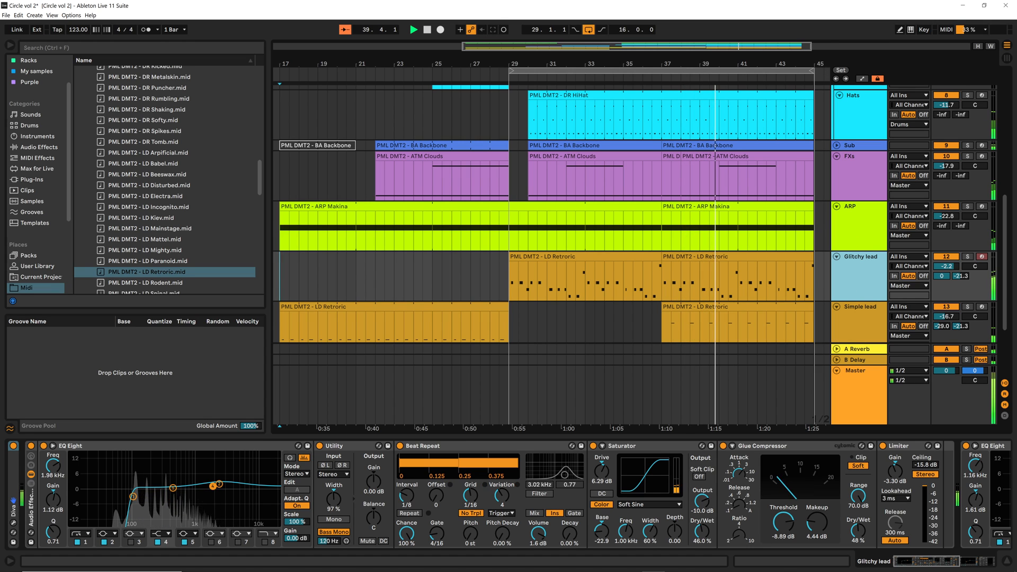
pyautogui.scroll(3, 727, 211)
pyautogui.scroll(2, 726, 211)
pyautogui.scroll(5, 726, 211)
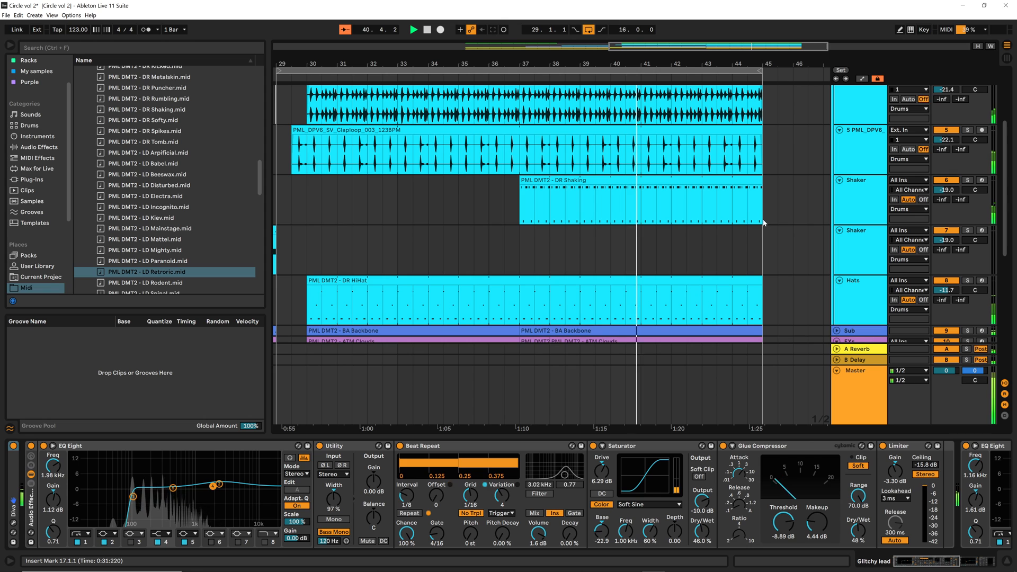
pyautogui.scroll(1, 791, 231)
pyautogui.scroll(-6, 792, 236)
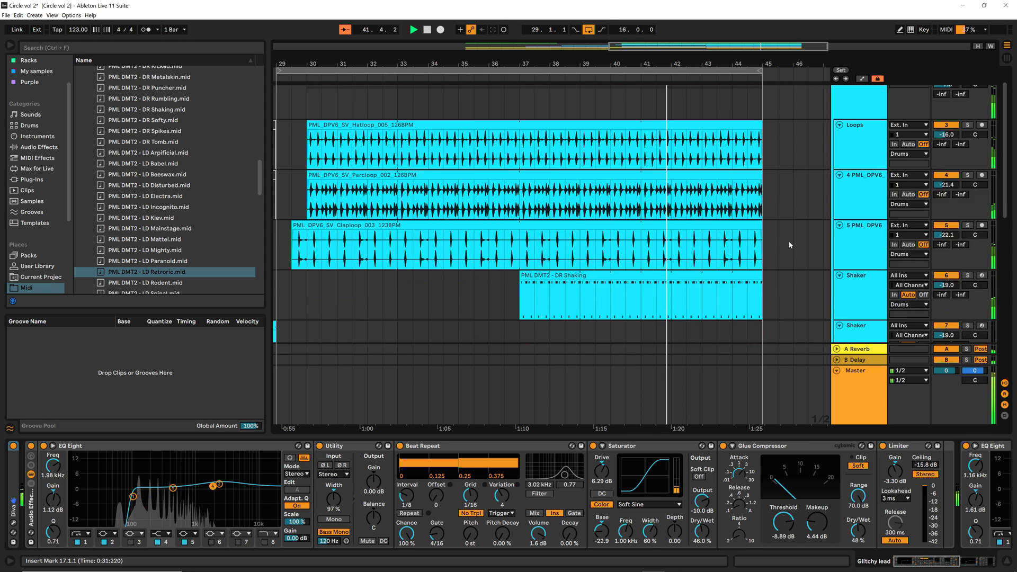
pyautogui.scroll(-5, 793, 245)
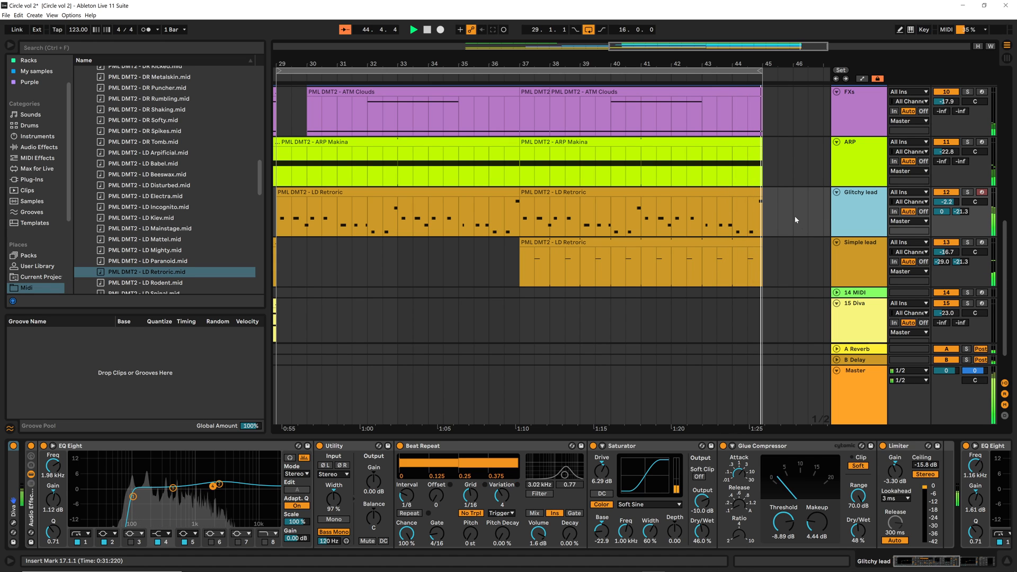
pyautogui.press('space')
pyautogui.moveTo(616, 64); pyautogui.dragTo(665, 67)
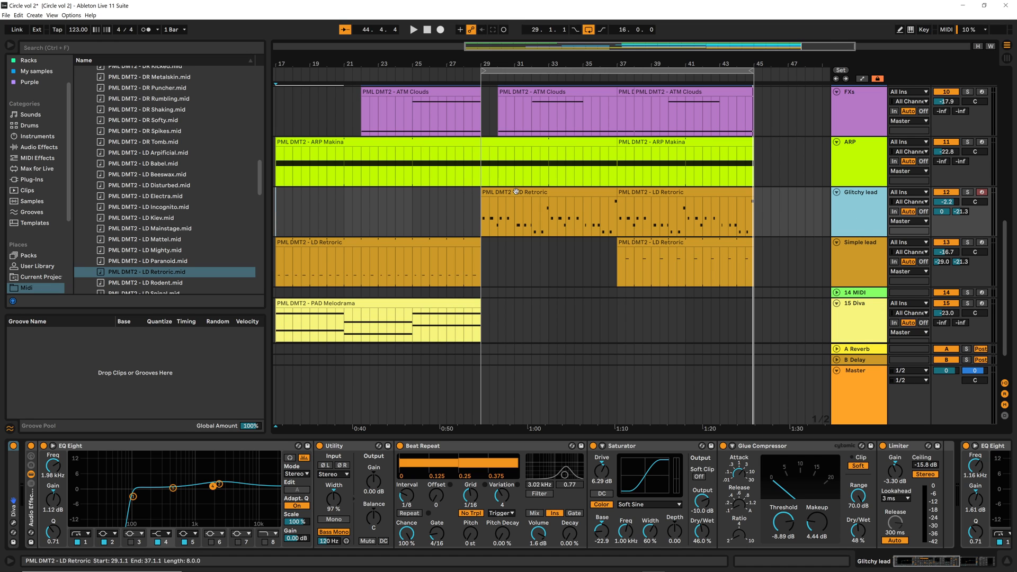
pyautogui.scroll(2, 665, 189)
pyautogui.scroll(8, 665, 188)
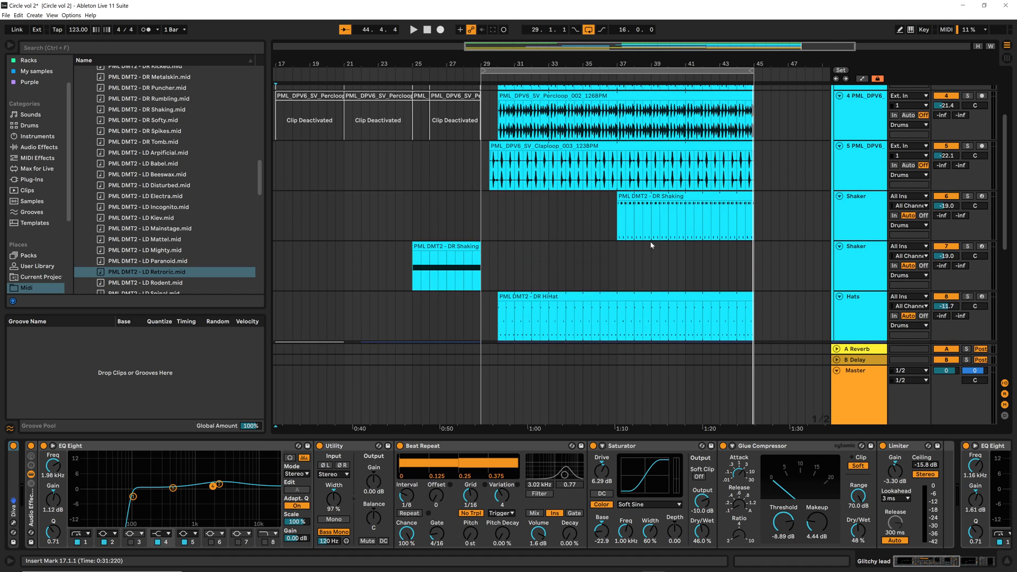
pyautogui.scroll(-9, 634, 231)
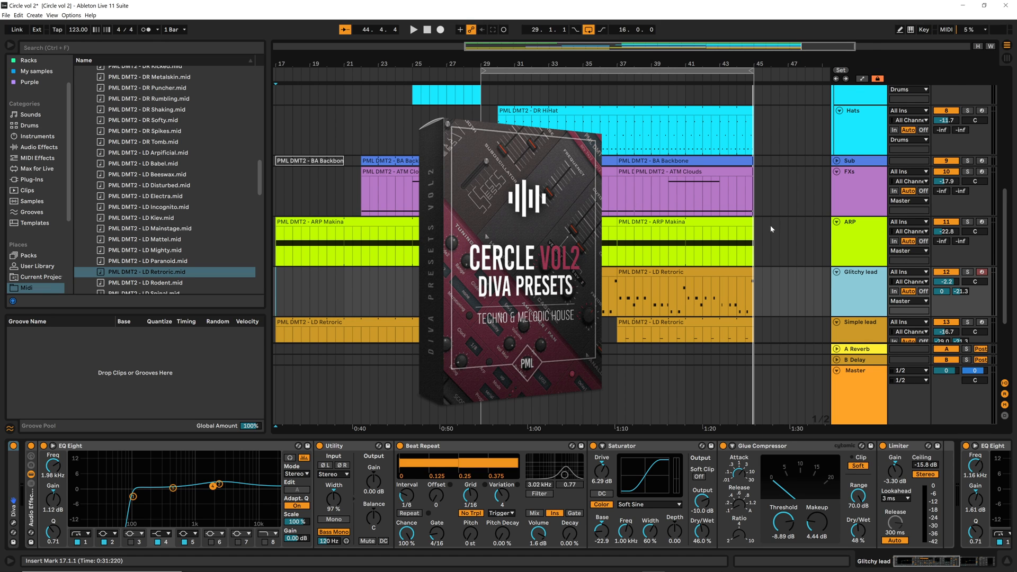
pyautogui.scroll(9, 660, 194)
pyautogui.scroll(-7, 550, 270)
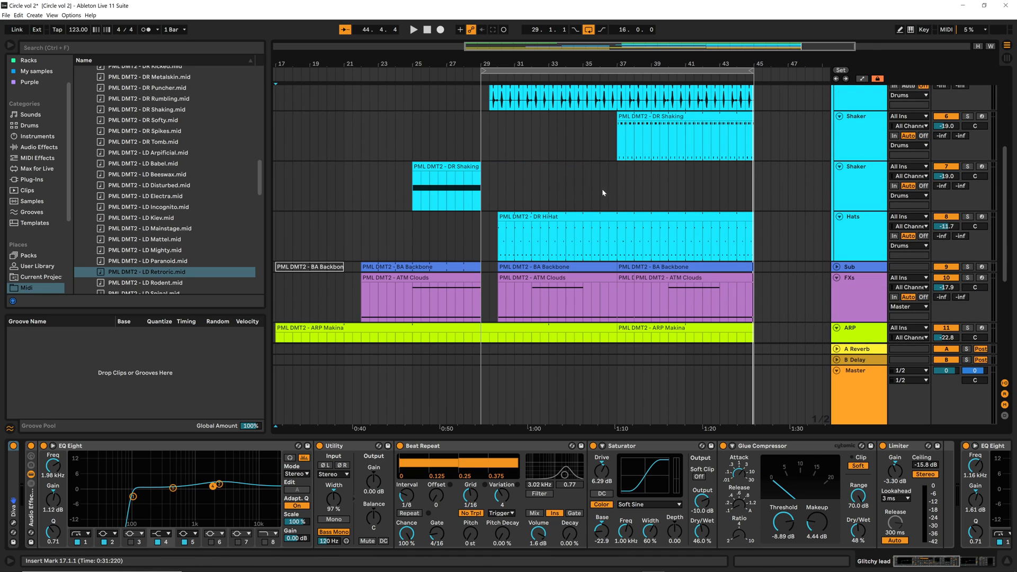
# Step: Solo the Hats track and play it from bar 30
pyautogui.click(543, 240)
pyautogui.click(499, 247)
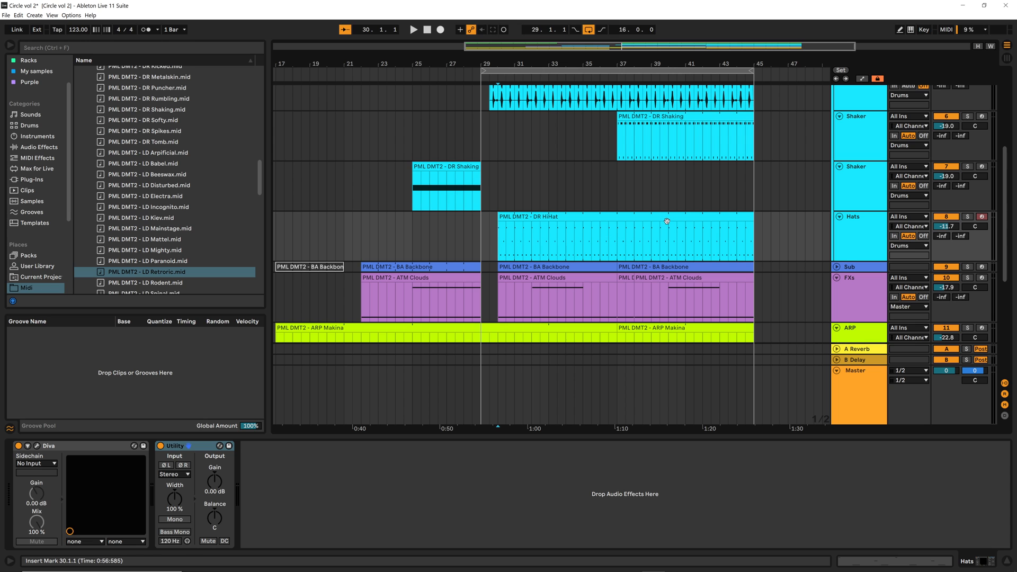
pyautogui.click(967, 217)
pyautogui.press('space')
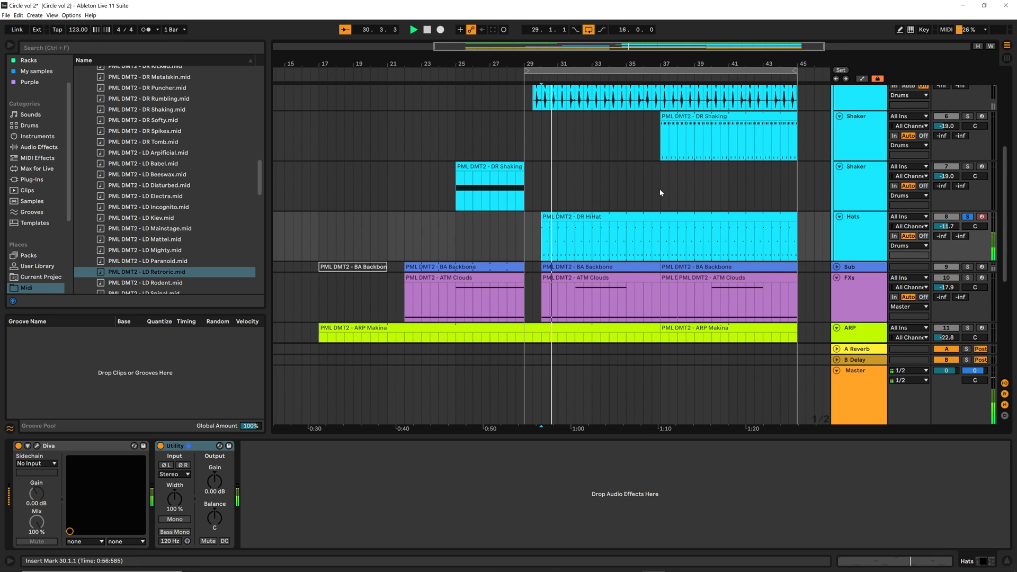
# Step: Audition the first Shaker track in solo from bar 37, stop playback and unsolo it
pyautogui.click(661, 157)
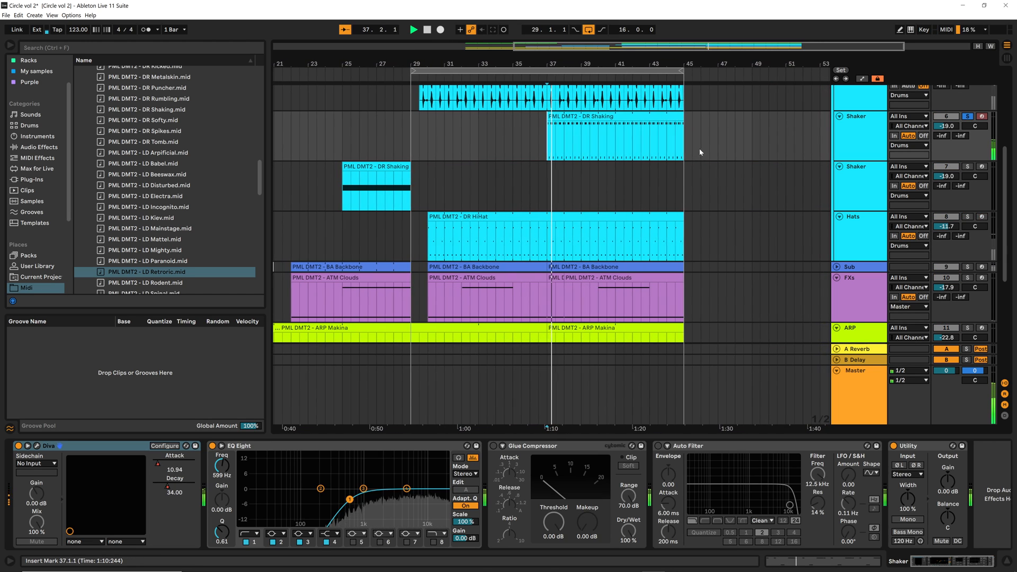
pyautogui.press('space')
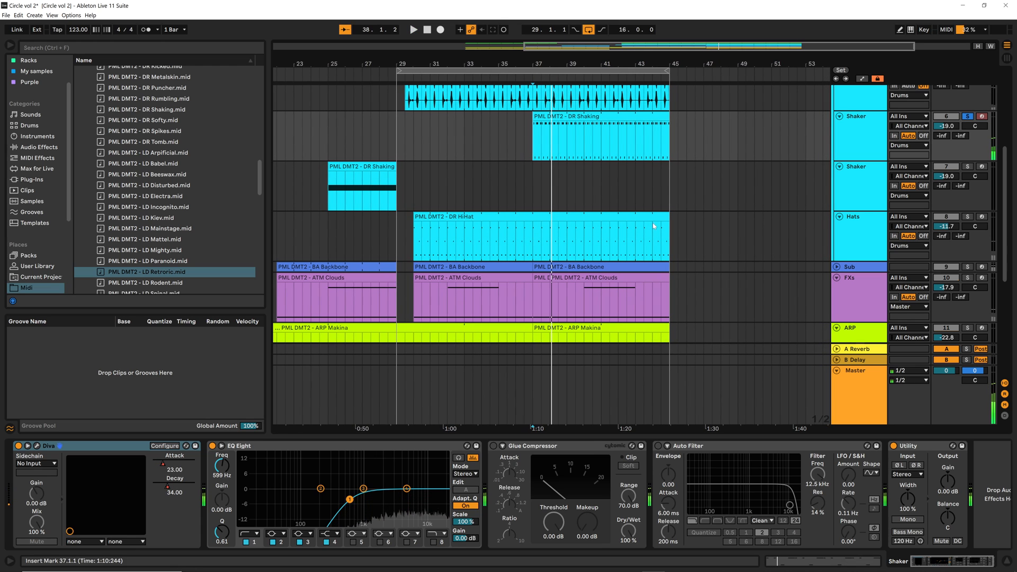
pyautogui.press('s')
# Step: Solo the second Shaker track, play its clip from bar 25, and stop playback
pyautogui.click(328, 203)
pyautogui.press('s')
pyautogui.press('space')
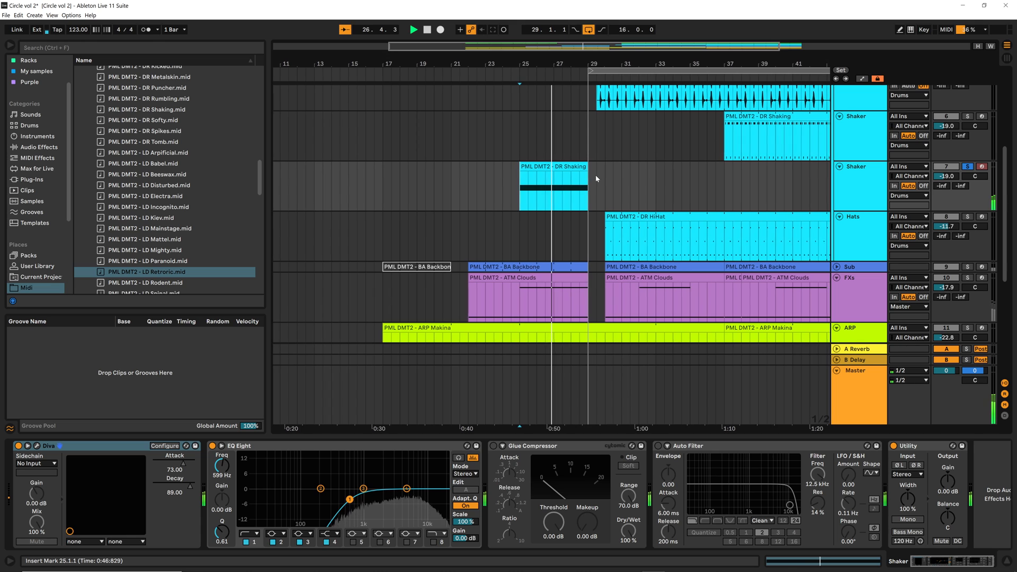
pyautogui.press('space')
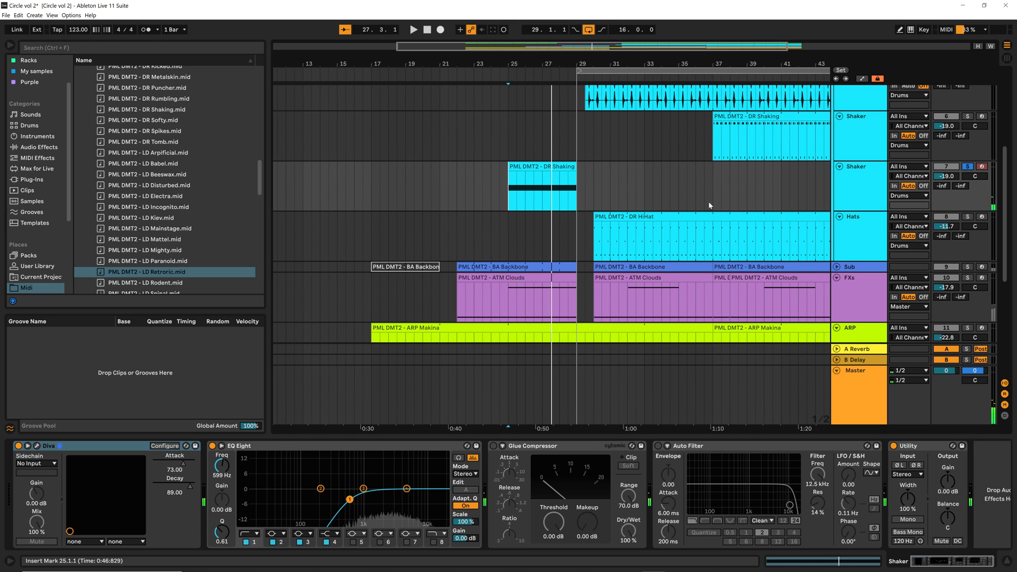
pyautogui.moveTo(735, 60); pyautogui.dragTo(627, 62)
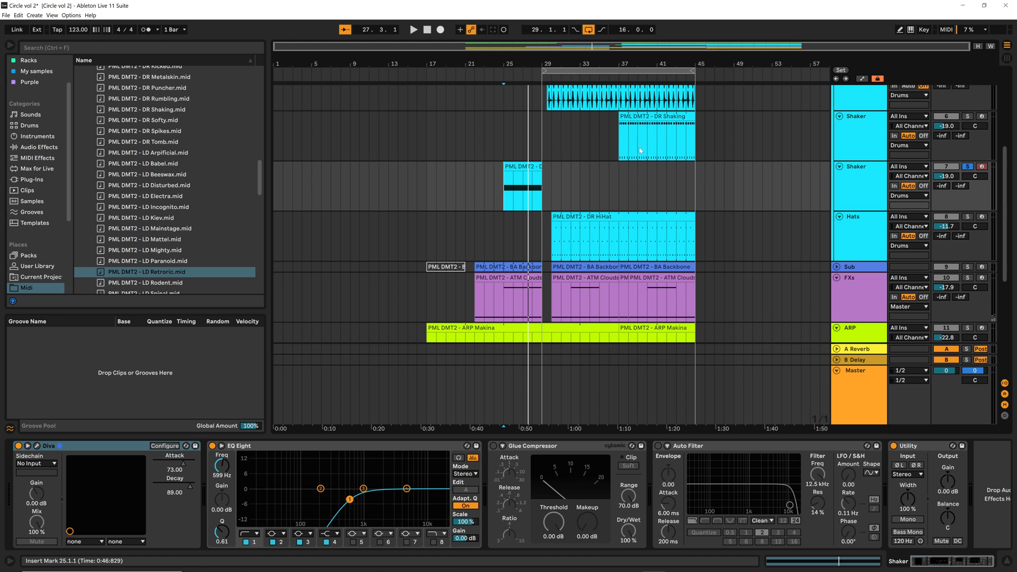
# Step: Select the Glitchy lead track and set its insert marker at bar 29
pyautogui.scroll(-4, 782, 199)
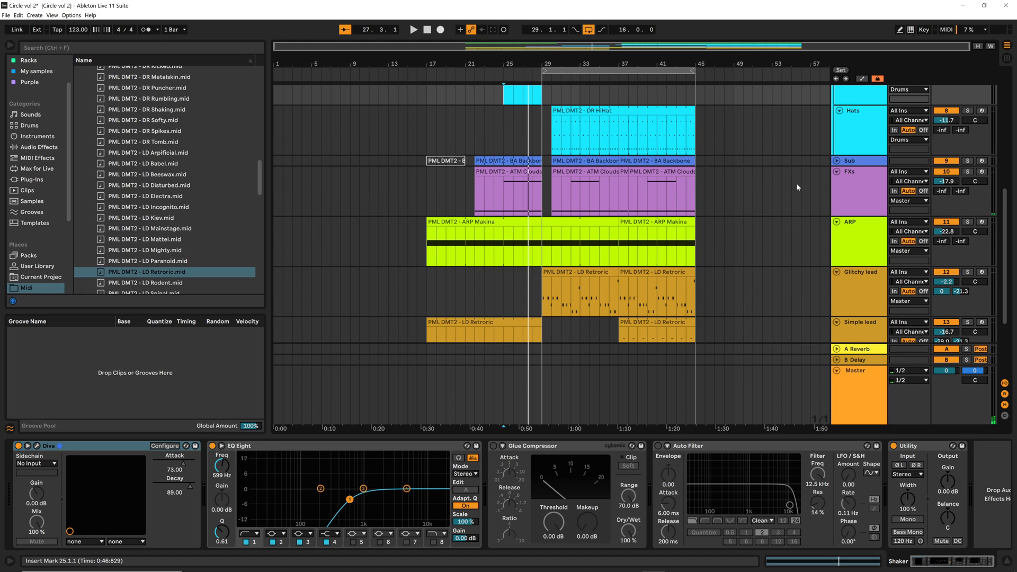
pyautogui.scroll(-5, 796, 182)
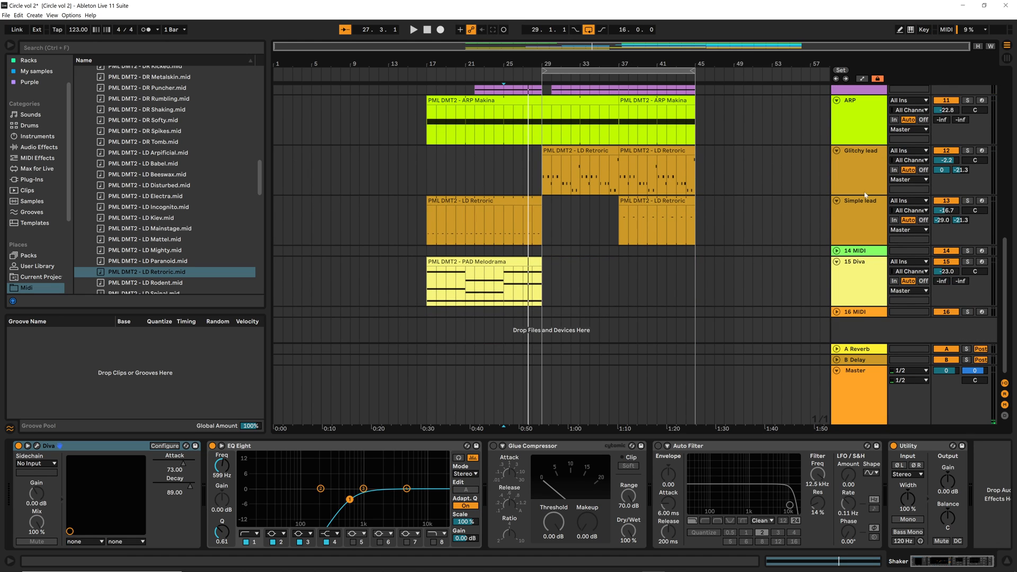
pyautogui.click(601, 171)
pyautogui.click(540, 174)
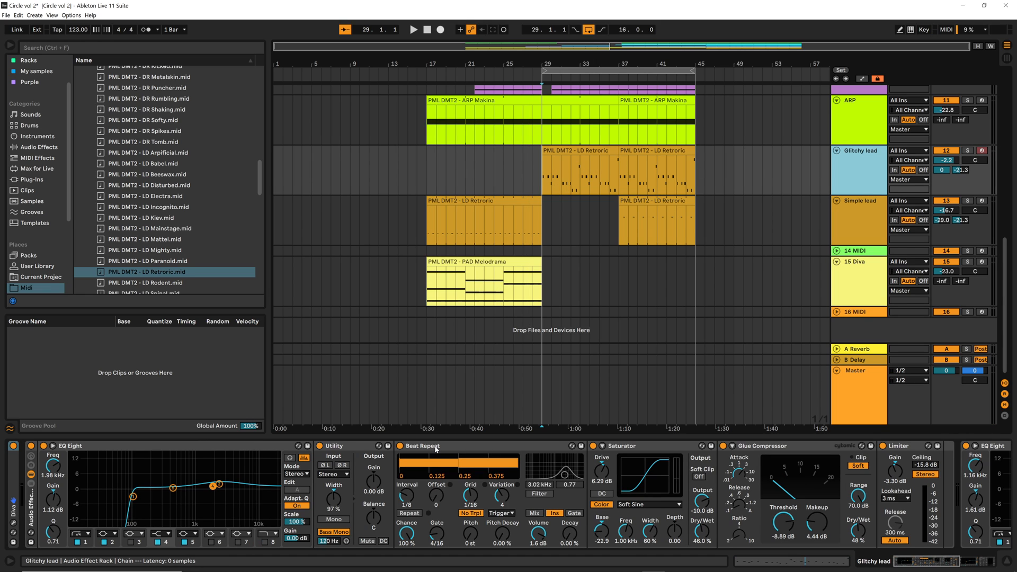
# Step: Inspect the Glitchy lead's Beat Repeat and effect rack, and unfold the Diva device and open its plug-in window
pyautogui.click(436, 447)
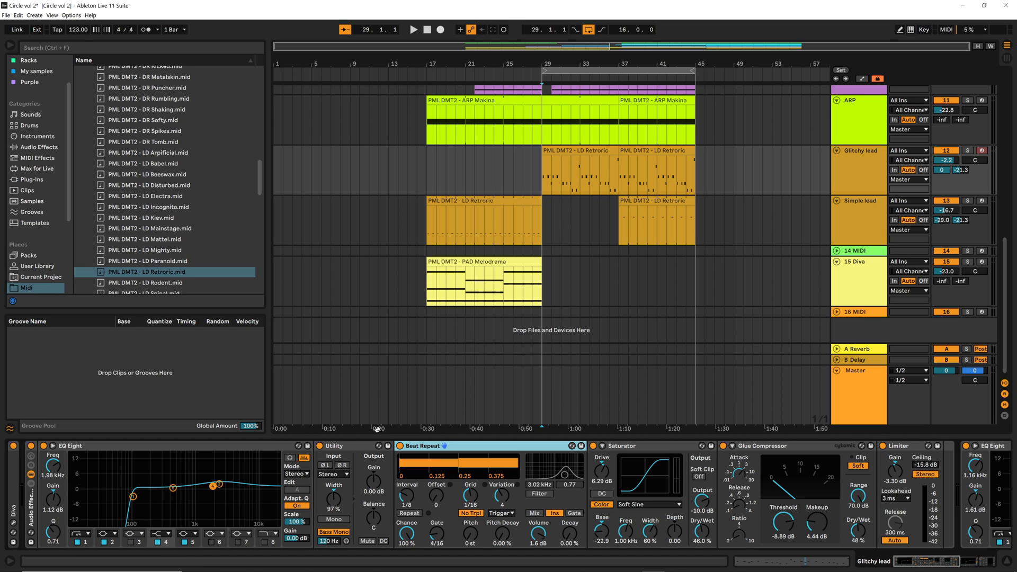
pyautogui.click(108, 446)
pyautogui.click(31, 496)
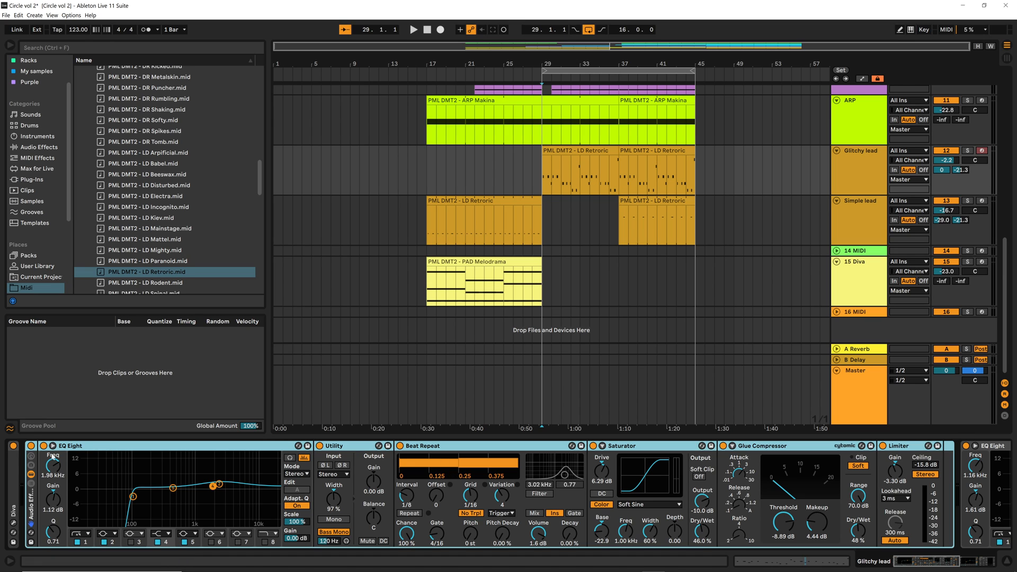
pyautogui.click(21, 494)
pyautogui.doubleClick(14, 493)
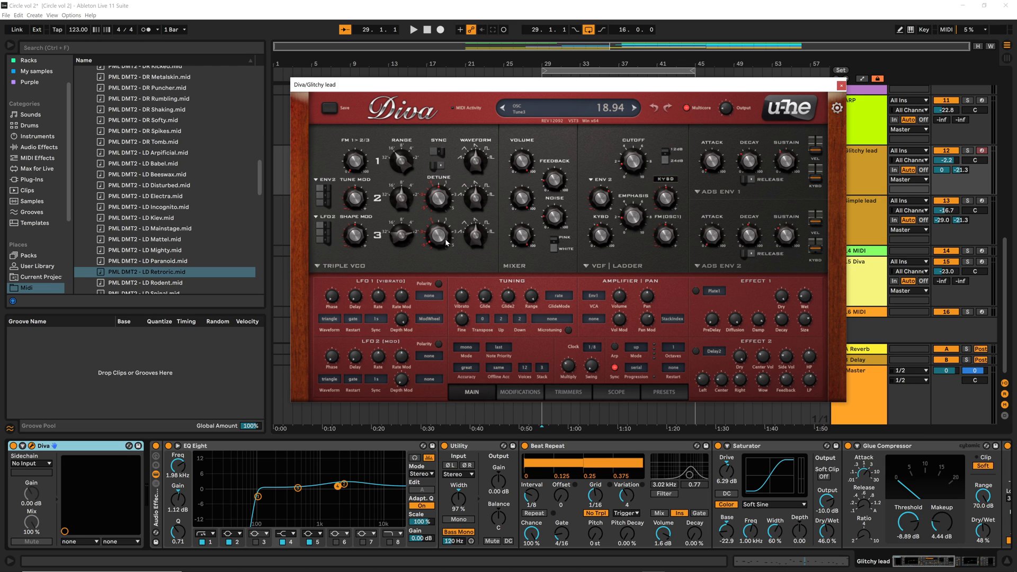
# Step: Check Diva's oscillator sync switches and audition the Glitchy lead patch from bar 29
pyautogui.click(440, 154)
pyautogui.click(438, 150)
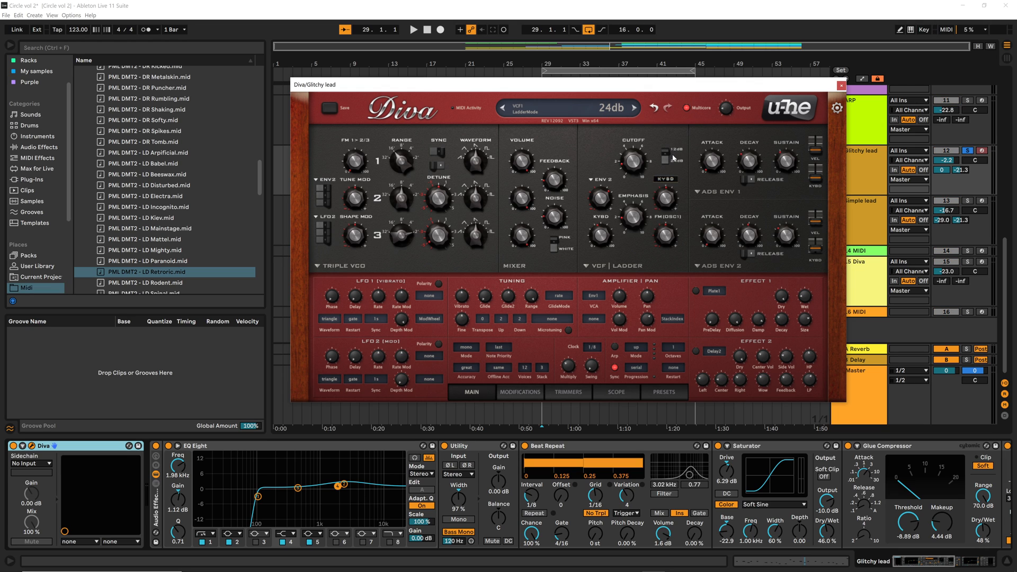
pyautogui.press('space')
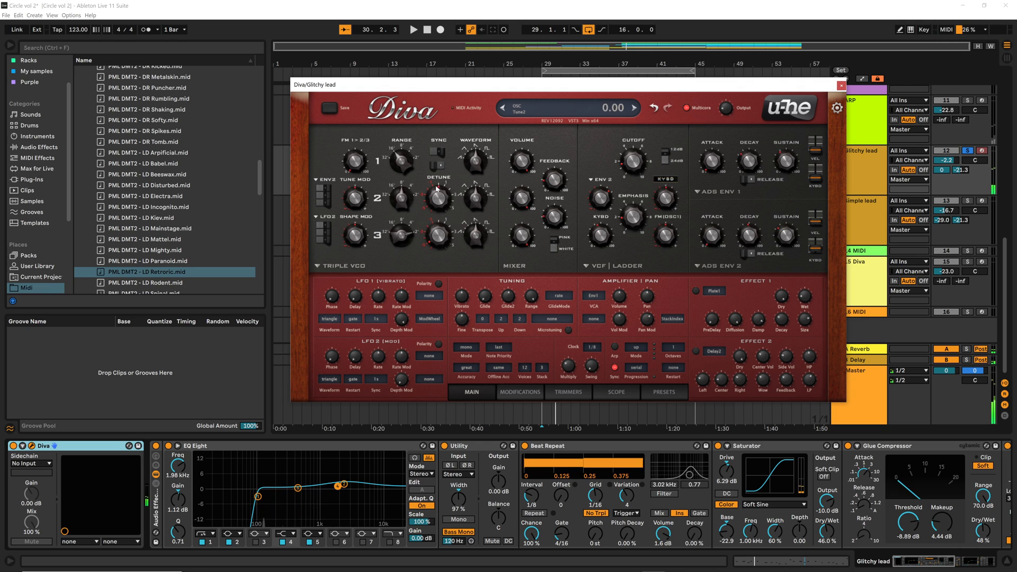
# Step: Sweep the oscillator 3 detune in Diva up to about 24.13 during playback and bring it back to 18.98
pyautogui.press('space')
pyautogui.moveTo(440, 241); pyautogui.dragTo(426, 8)
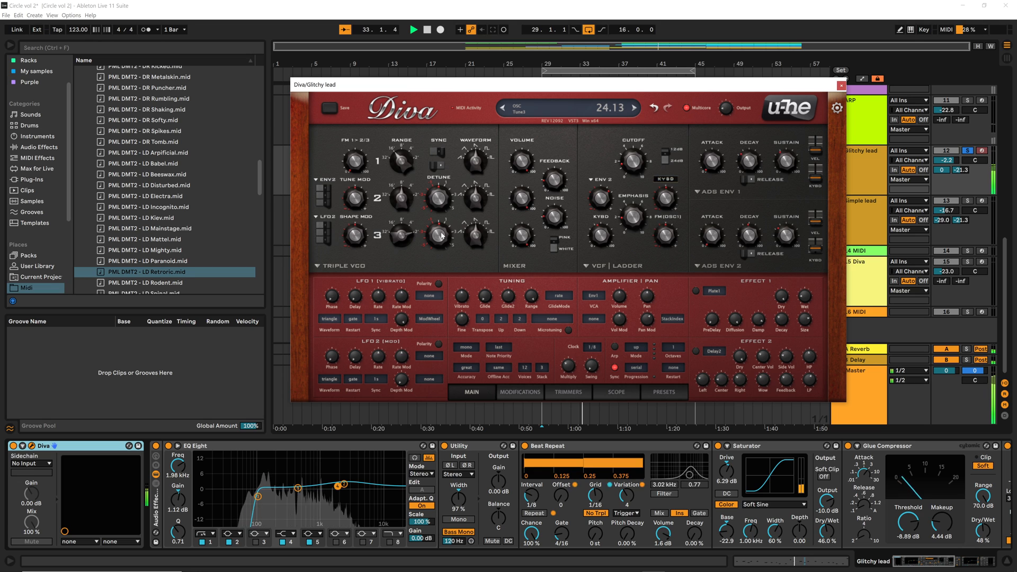
pyautogui.moveTo(441, 236); pyautogui.dragTo(446, 474)
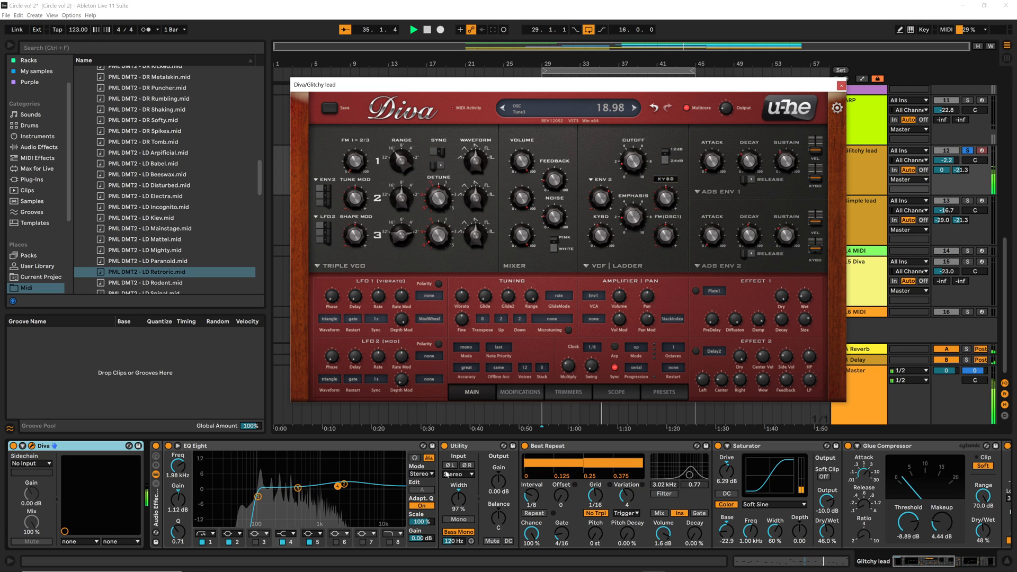
# Step: Toggle an oscillator sync switch in Diva, audition the lead with the oscillator 3 detune brought to 19.00, and switch the sync back
pyautogui.press('space')
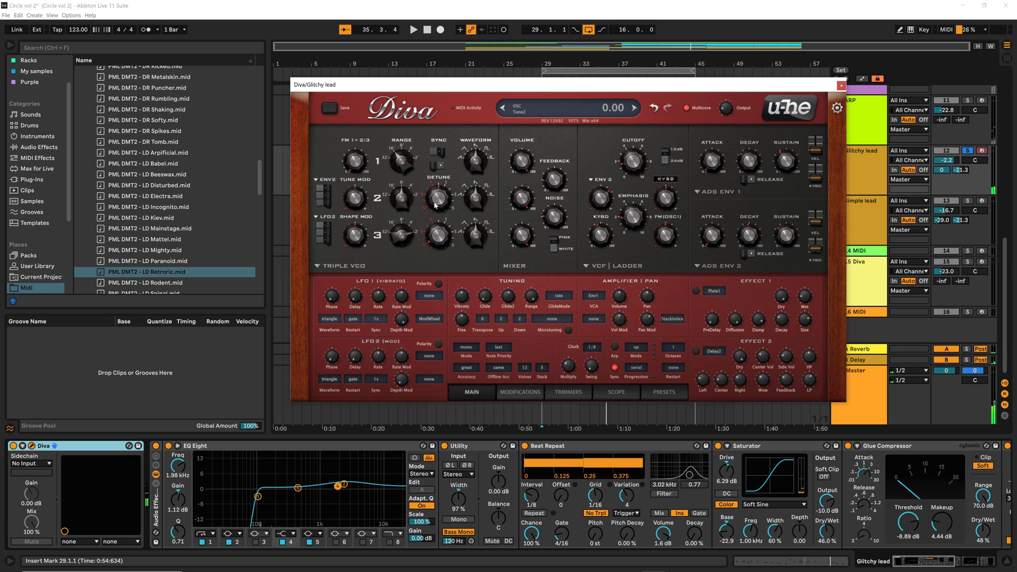
pyautogui.click(437, 167)
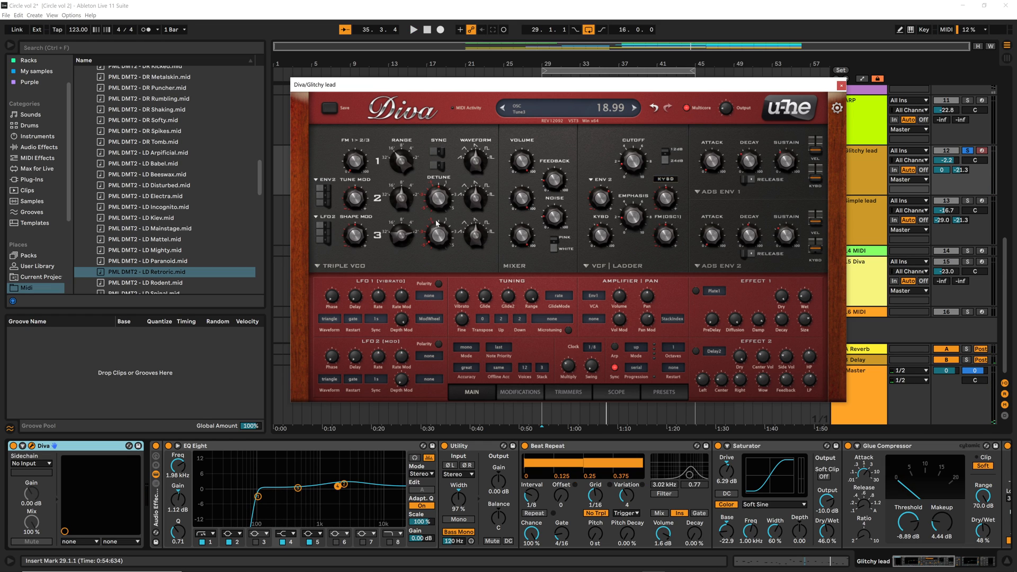
pyautogui.press('space')
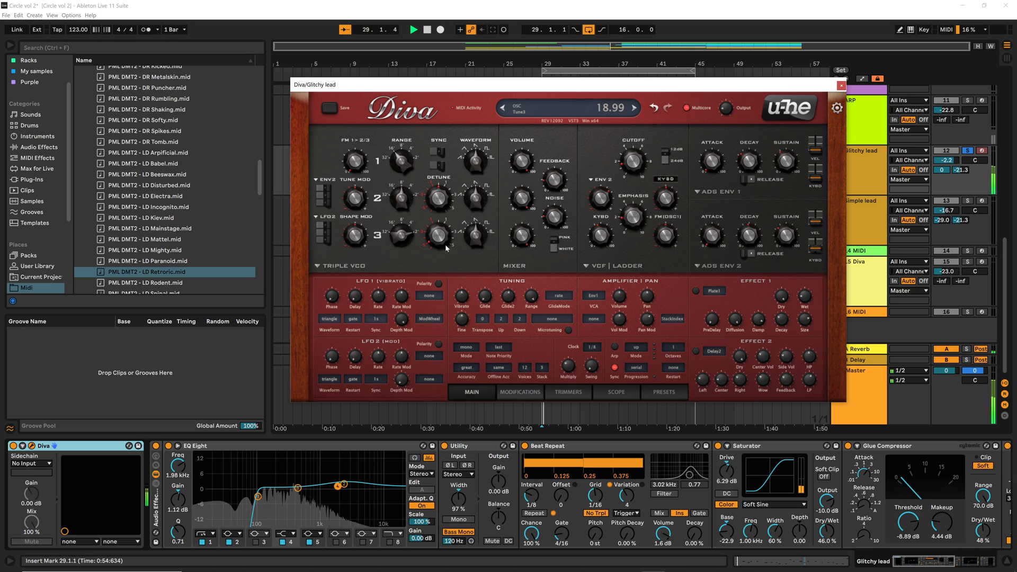
pyautogui.moveTo(450, 232); pyautogui.dragTo(428, 236)
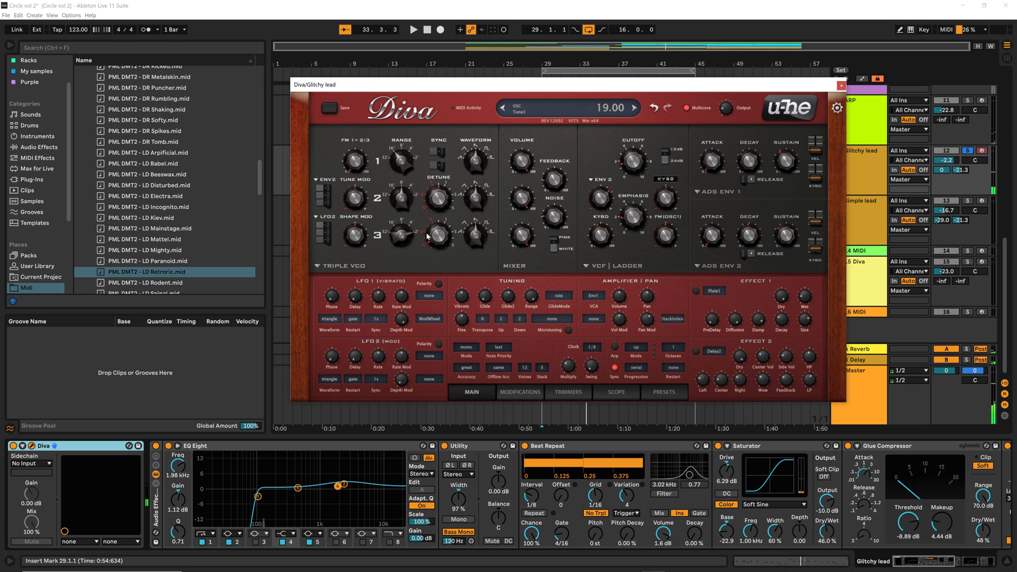
pyautogui.click(438, 164)
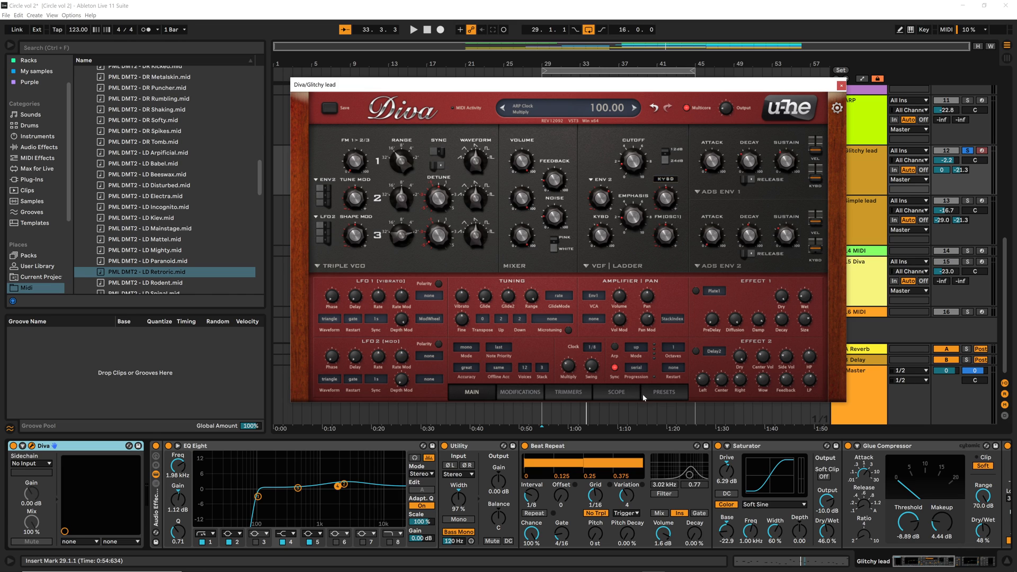
# Step: Look up the loaded PML DMT2 - LD Retroric preset in Diva's preset browser and return to the main synth page
pyautogui.click(677, 393)
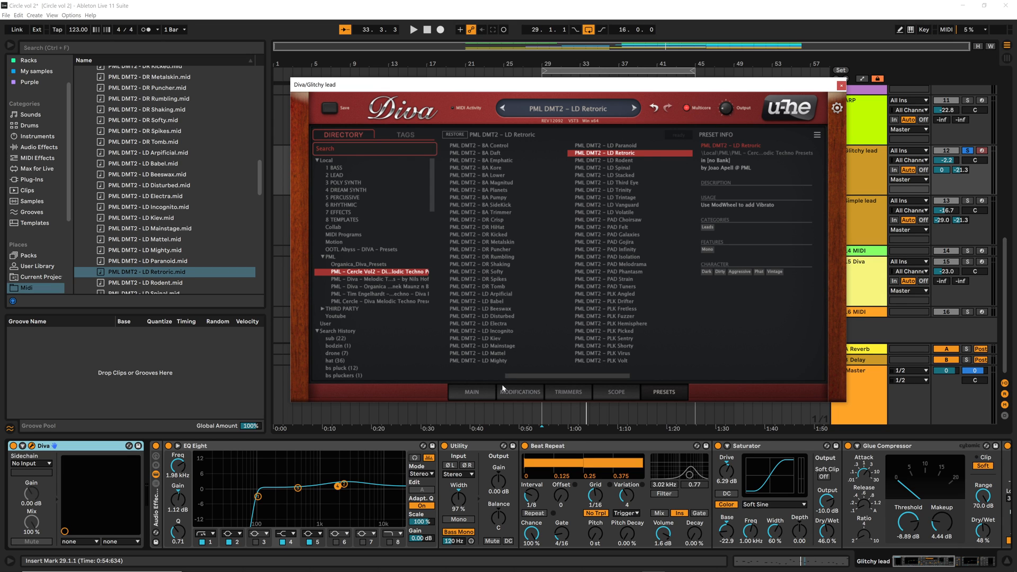
pyautogui.click(483, 393)
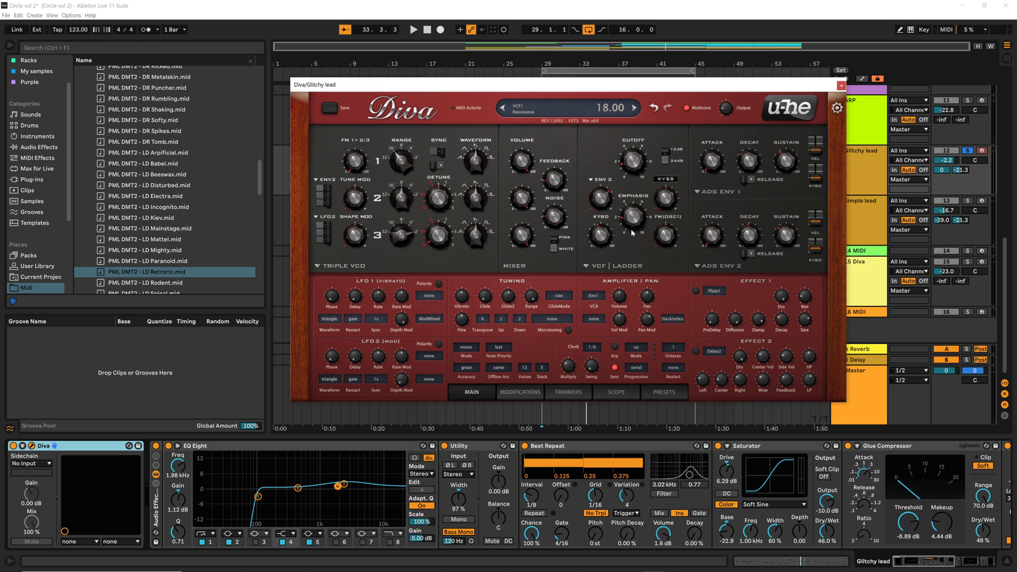
# Step: Audition Diva's ladder filter during playback, lowering the Emphasis to 0.00 and raising it again
pyautogui.press('space')
pyautogui.moveTo(603, 209); pyautogui.dragTo(601, 204)
pyautogui.press('space')
pyautogui.moveTo(631, 222); pyautogui.dragTo(636, 277)
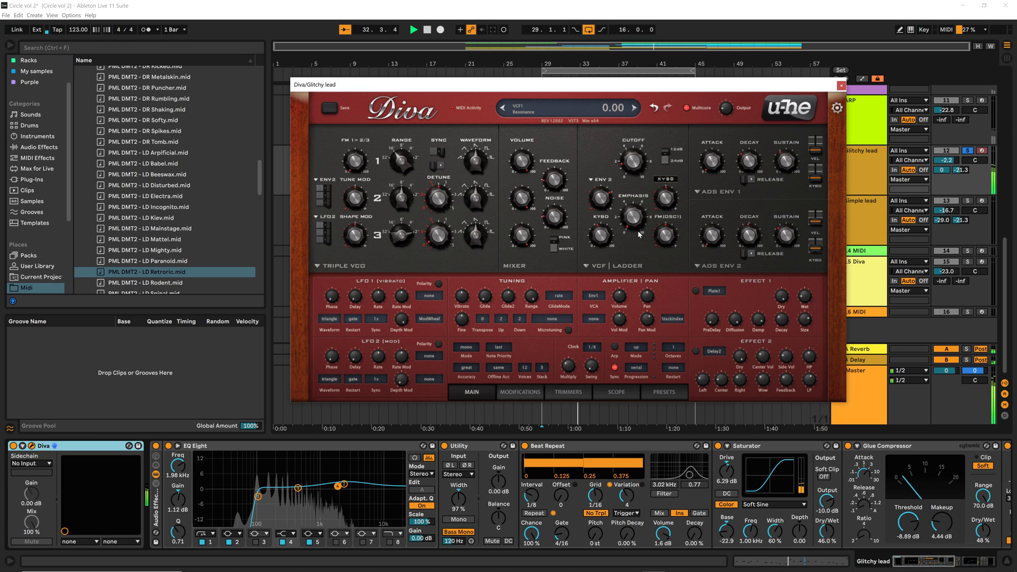
pyautogui.moveTo(639, 235); pyautogui.dragTo(632, 210)
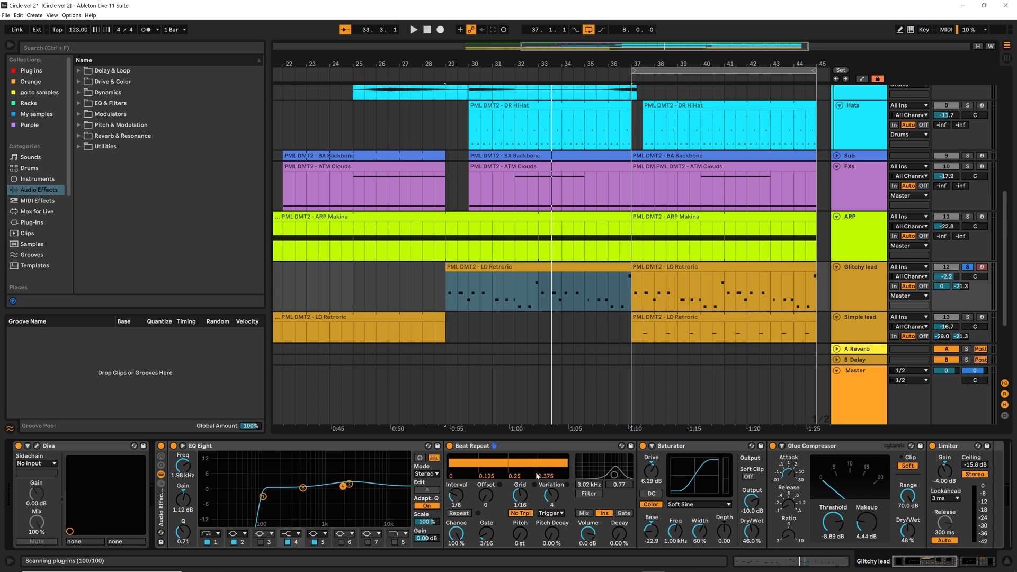
# Step: Bypass the Glitchy lead's Beat Repeat, play the dry lead for comparison, and switch the effect back on
pyautogui.click(544, 448)
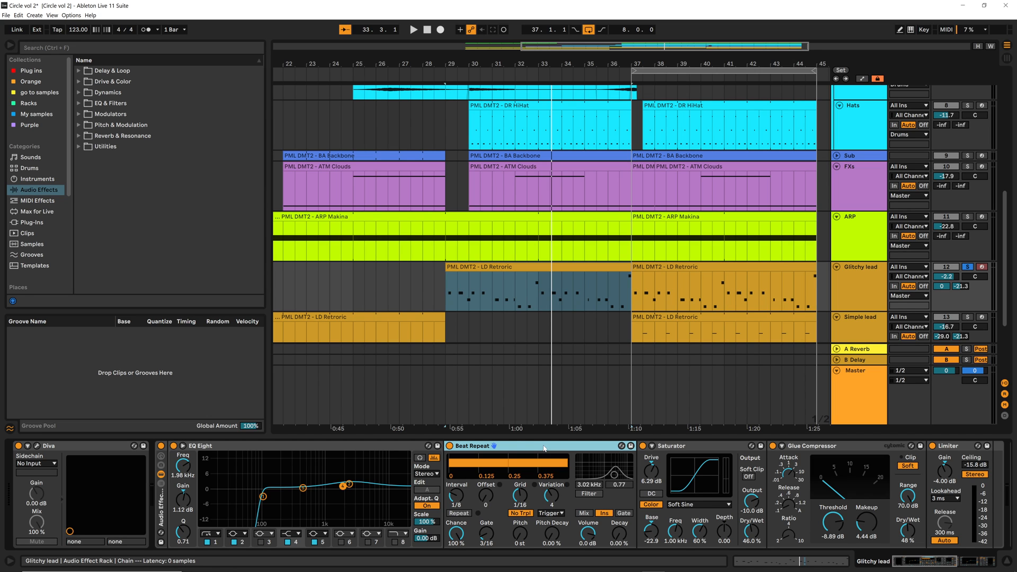
pyautogui.click(450, 446)
pyautogui.press('space')
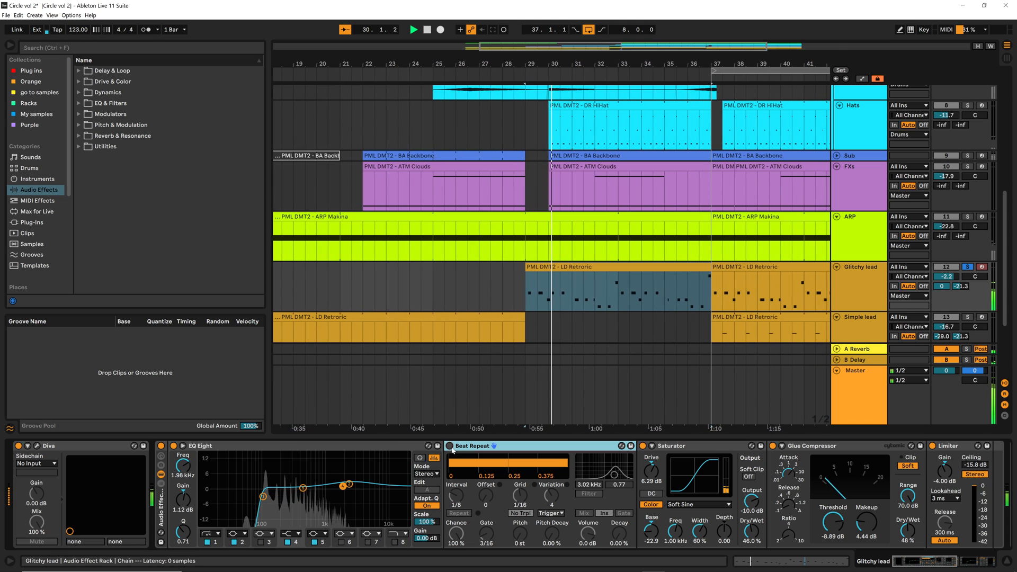
pyautogui.click(450, 446)
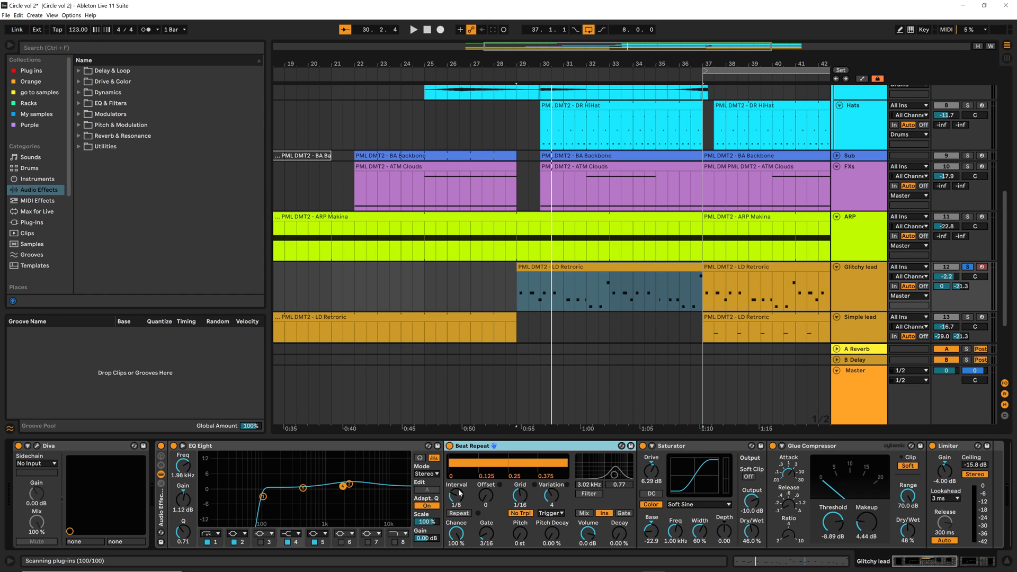
# Step: Open the Glitchy lead's MIDI clip at bar 29 to examine its notes, and bring back the device chain
pyautogui.doubleClick(594, 270)
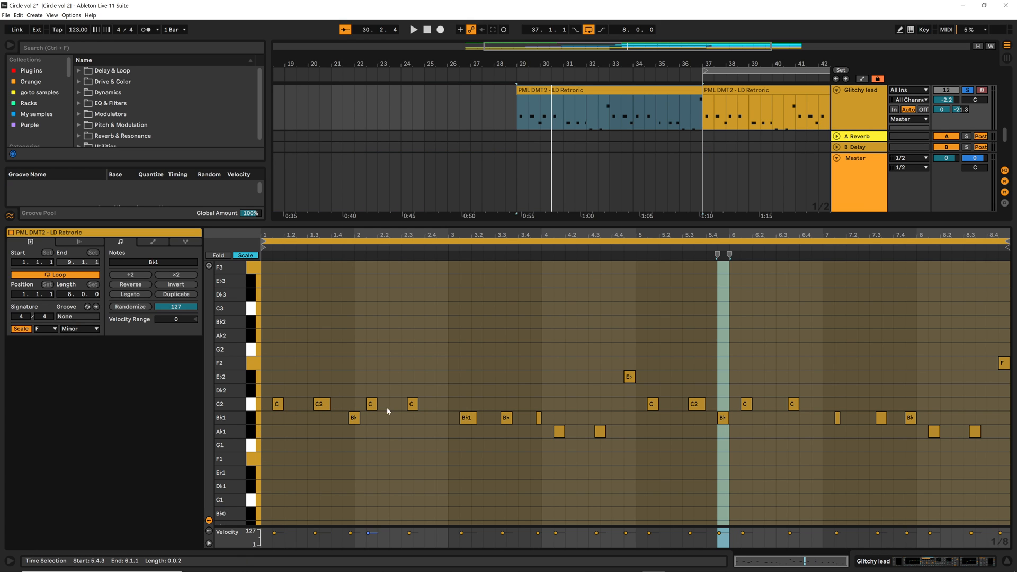
pyautogui.click(1008, 564)
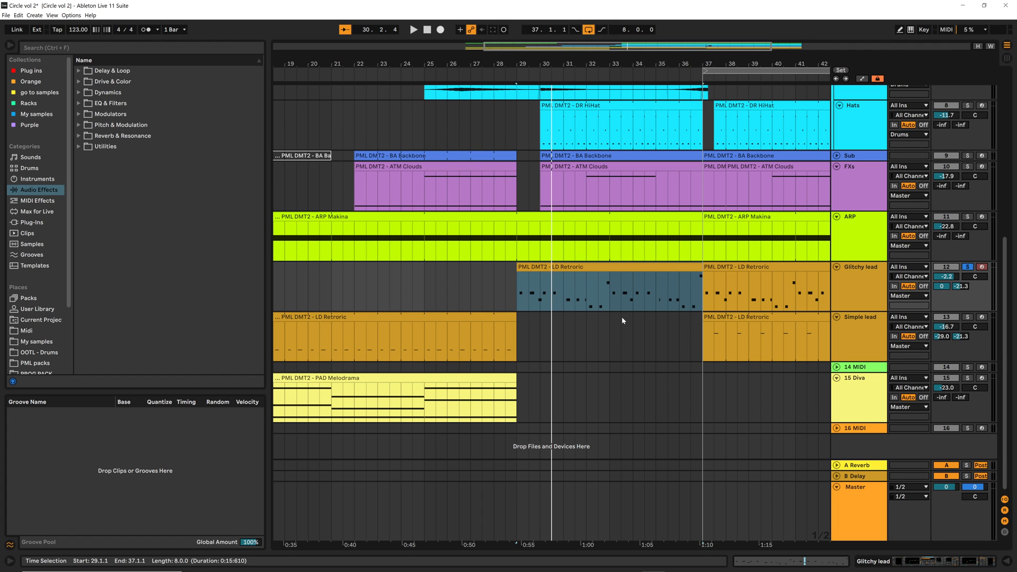
pyautogui.click(927, 559)
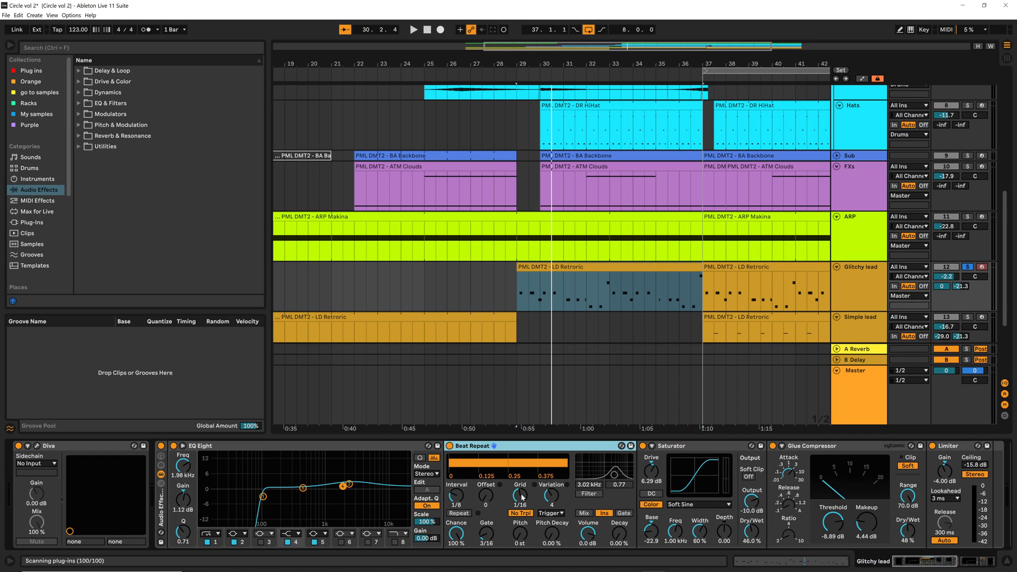
# Step: Reset Beat Repeat's Variation to 0, audition Grid values of 1/32 and 1/96, and return the Grid to 1/16
pyautogui.doubleClick(552, 494)
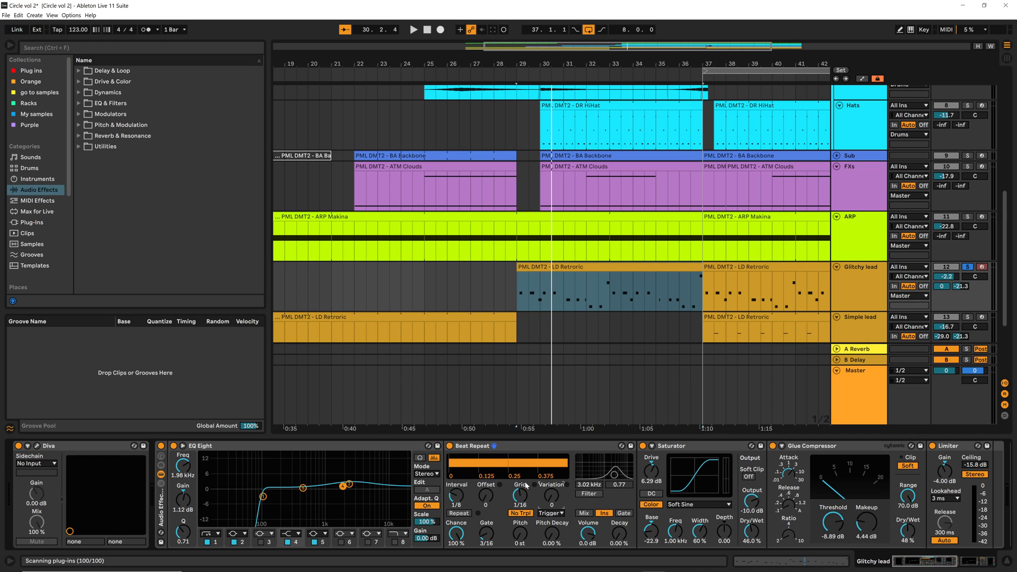
pyautogui.moveTo(520, 494); pyautogui.dragTo(520, 479)
pyautogui.press('space')
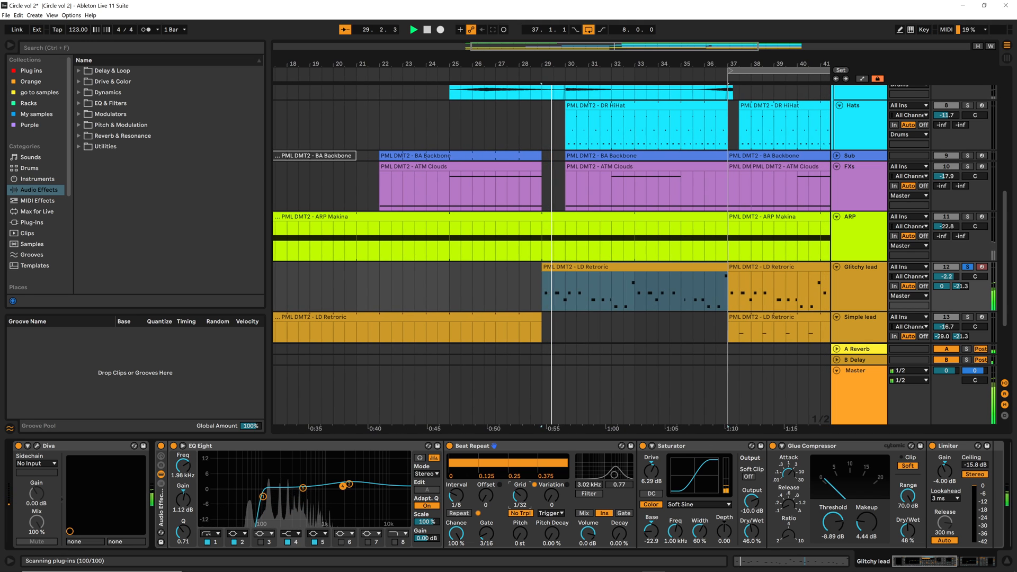
pyautogui.moveTo(519, 494); pyautogui.dragTo(519, 501)
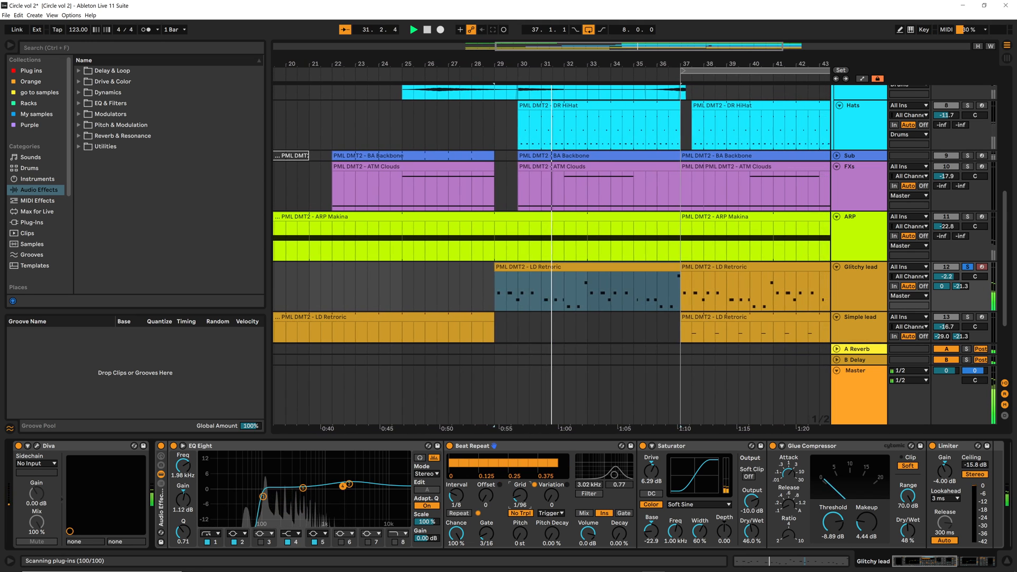
pyautogui.moveTo(520, 495); pyautogui.dragTo(521, 485)
pyautogui.press('space')
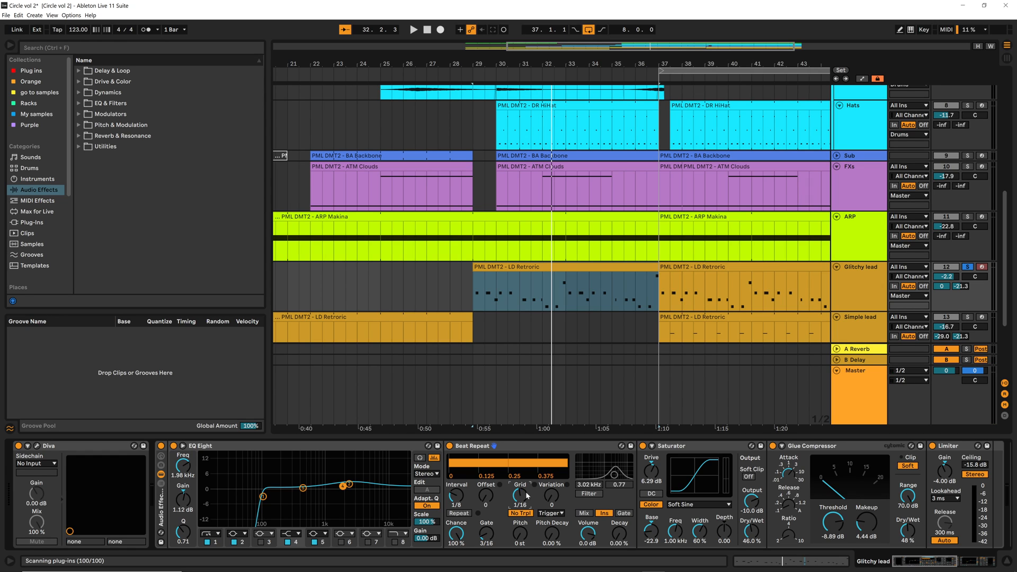
# Step: Audition the lead with the 1/16 Grid and no variation, and set Beat Repeat's Variation to 4
pyautogui.press('space')
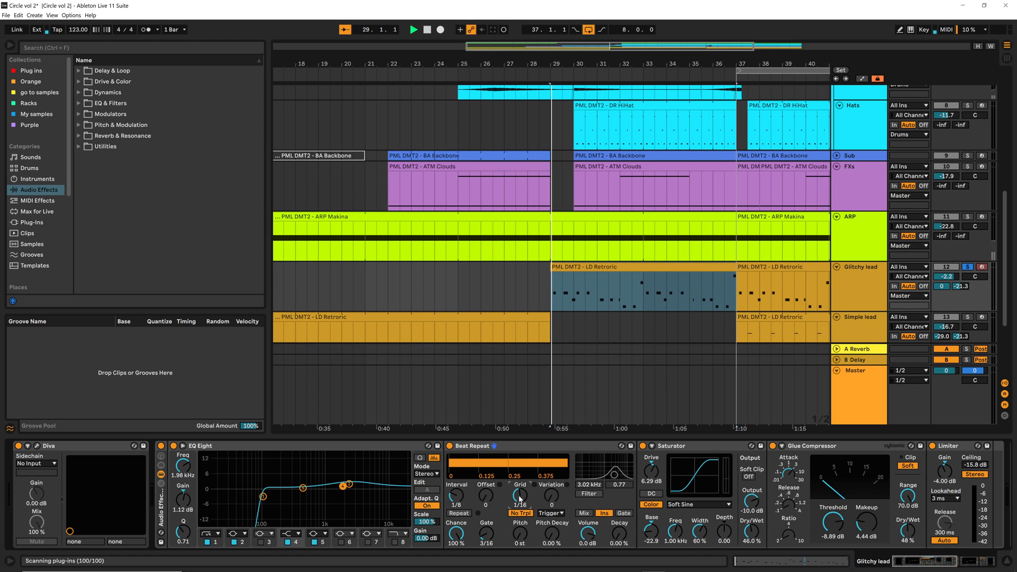
pyautogui.press('space')
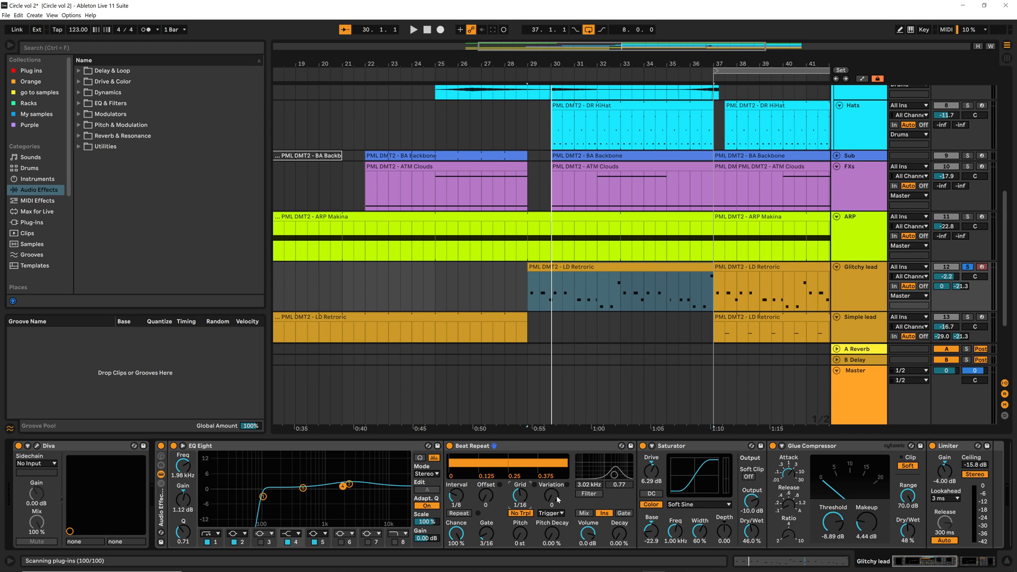
pyautogui.moveTo(552, 496); pyautogui.dragTo(551, 477)
# Step: Try Beat Repeat with triplet divisions allowed at Grid 1/16, audition it in playback, and block triplets again
pyautogui.moveTo(520, 495); pyautogui.dragTo(520, 488)
pyautogui.click(522, 514)
pyautogui.press('space')
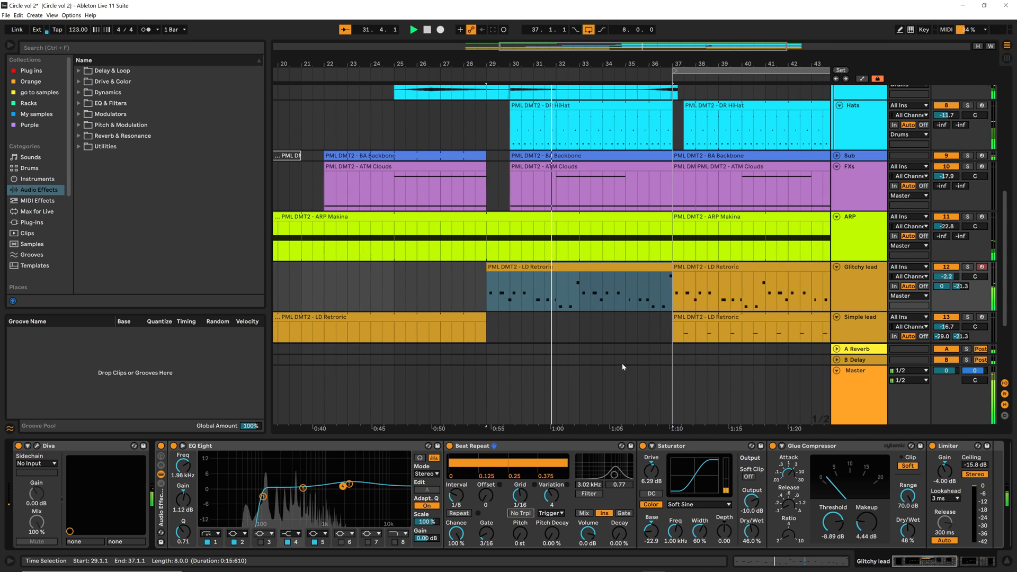
pyautogui.press('space')
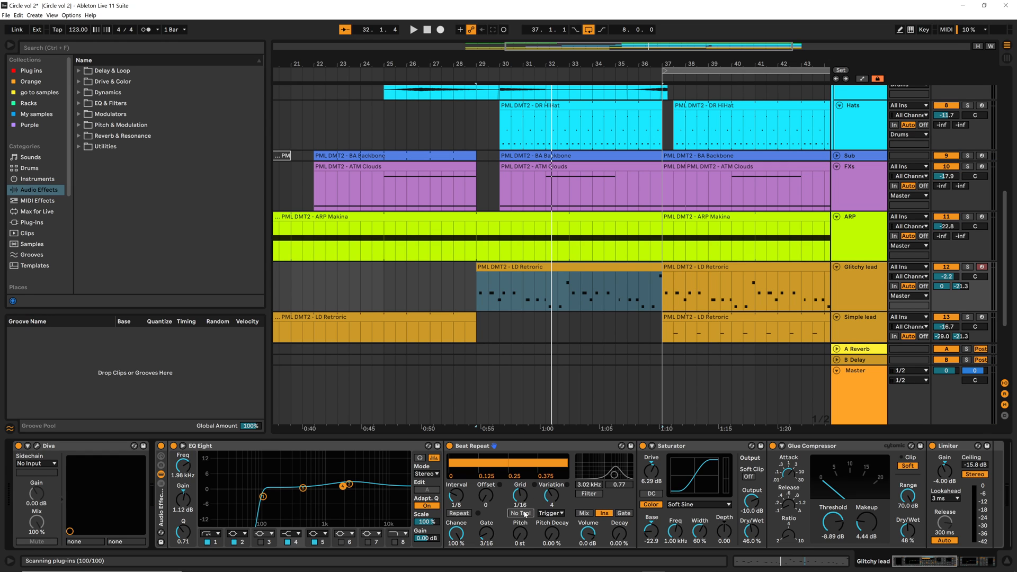
pyautogui.click(525, 514)
# Step: Cycle Beat Repeat through Mix, Insert and Gate output modes, audition Gate, and return it to Insert mode
pyautogui.click(585, 513)
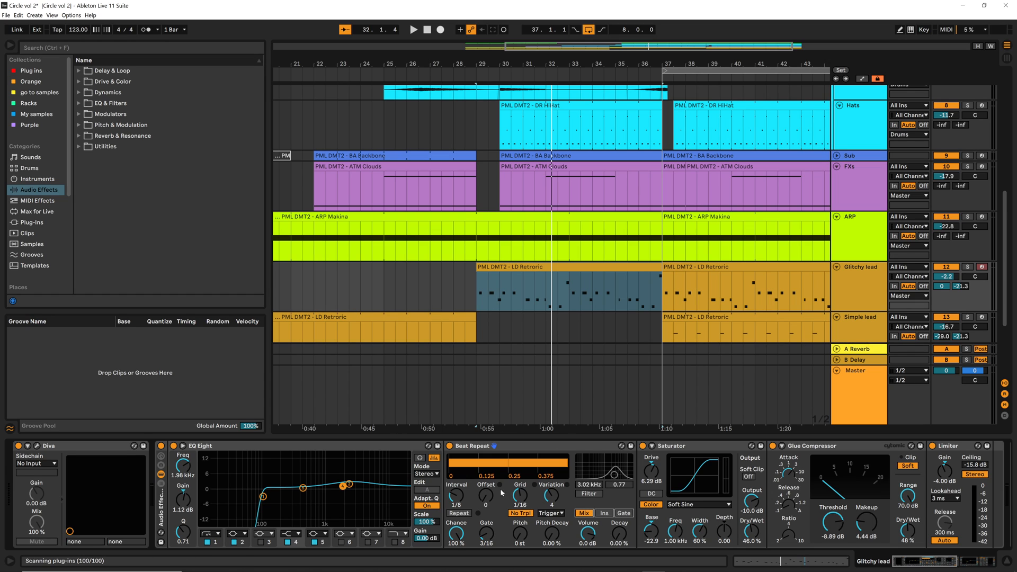
pyautogui.click(605, 513)
pyautogui.click(624, 515)
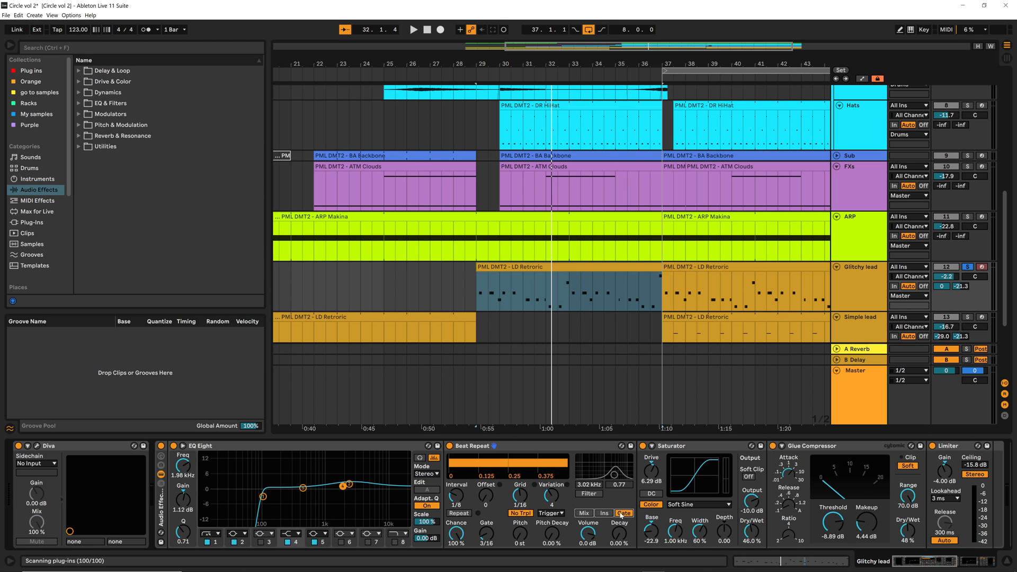
pyautogui.press('space')
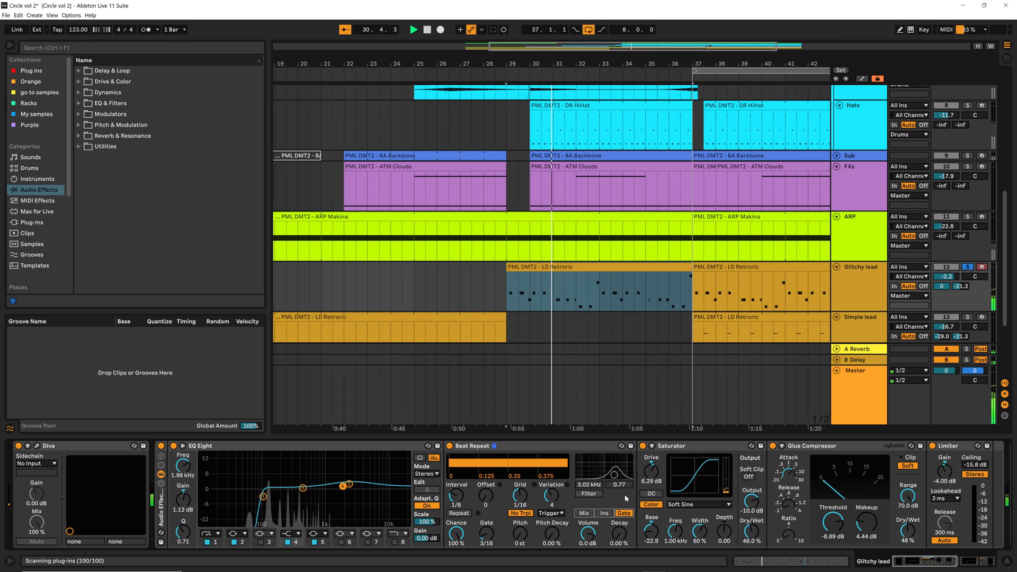
pyautogui.click(604, 514)
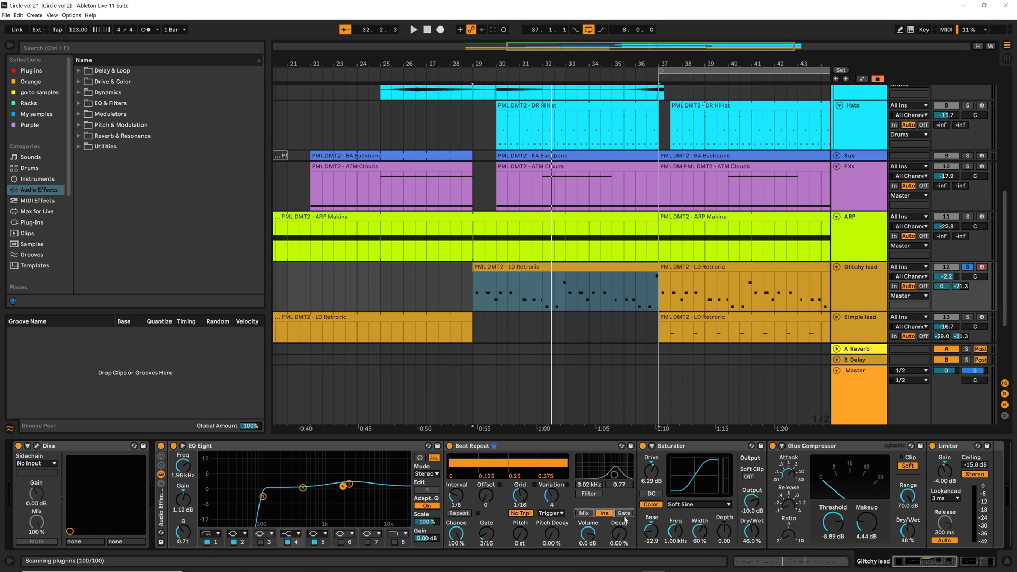
# Step: Audition Beat Repeat in Insert mode and in Mix mode for comparison, and leave it in Insert mode
pyautogui.press('space')
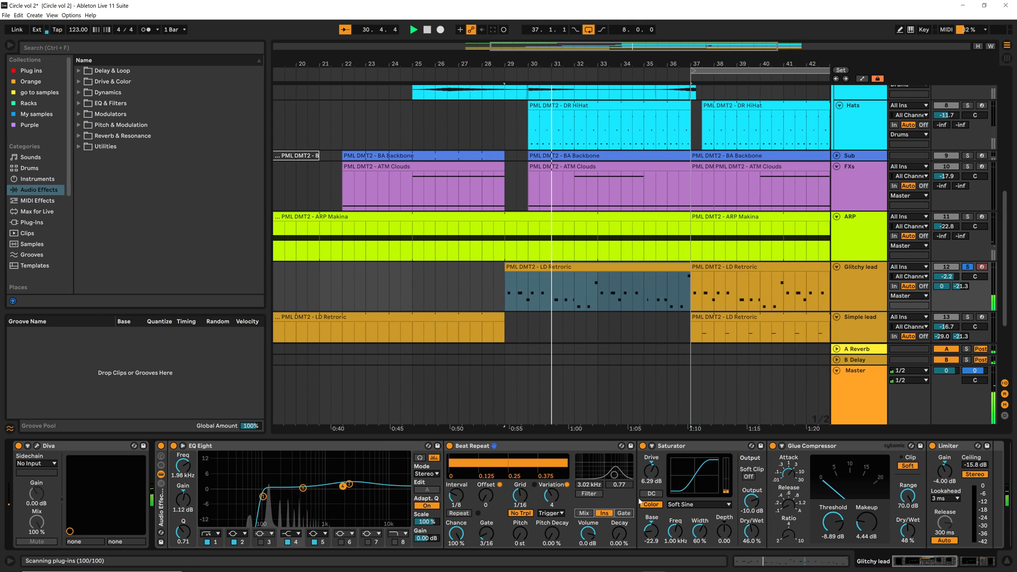
pyautogui.press('space')
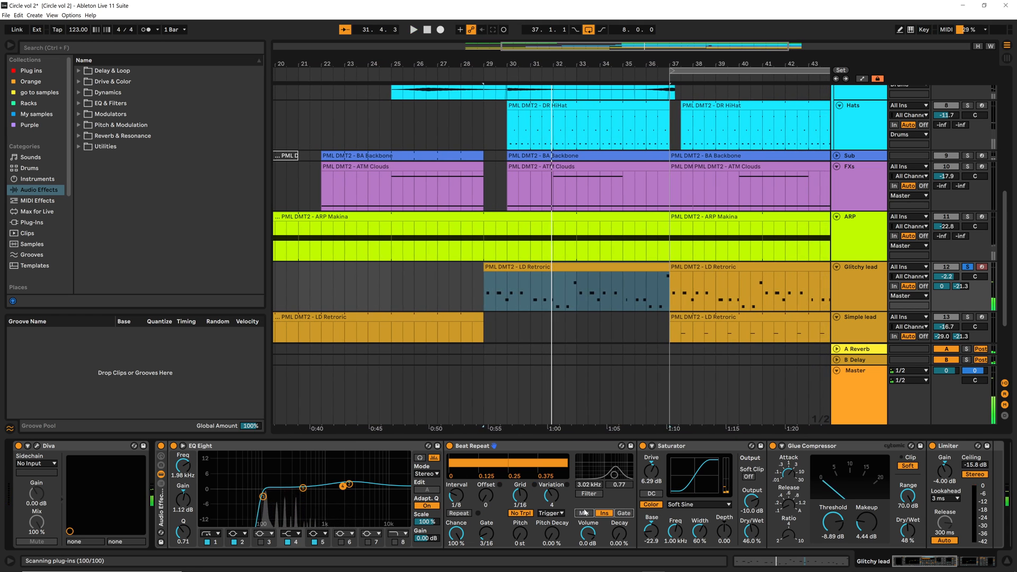
pyautogui.click(584, 514)
pyautogui.press('space')
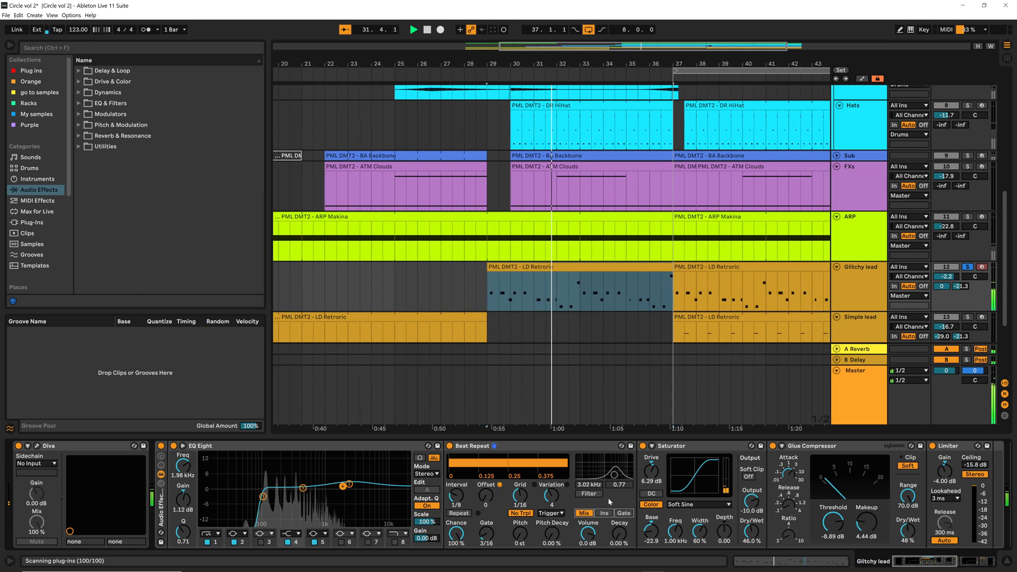
pyautogui.press('space')
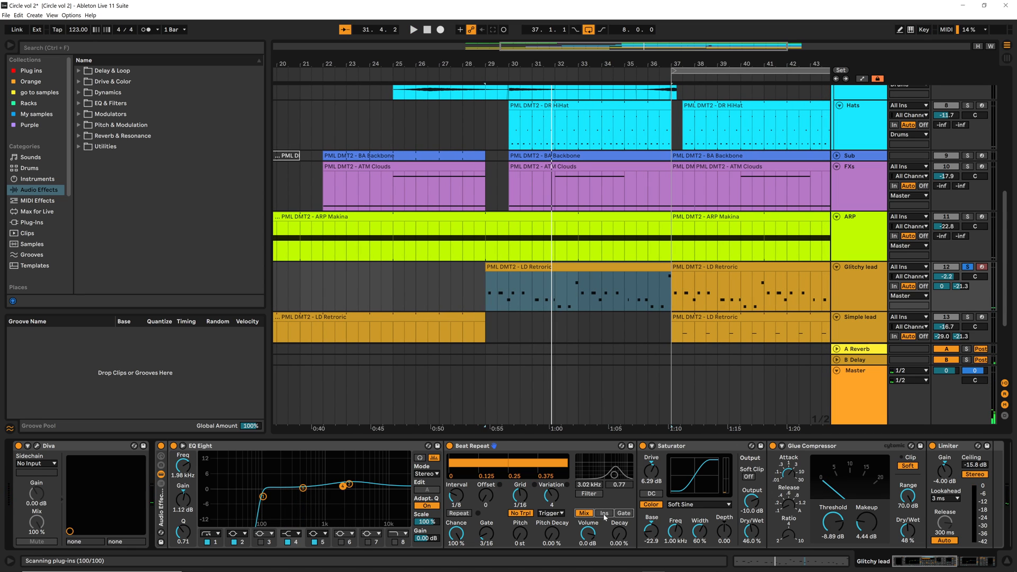
pyautogui.click(604, 514)
# Step: Bypass the Saturator on the Glitchy lead, play the lead for comparison, and turn the Saturator back on
pyautogui.click(691, 451)
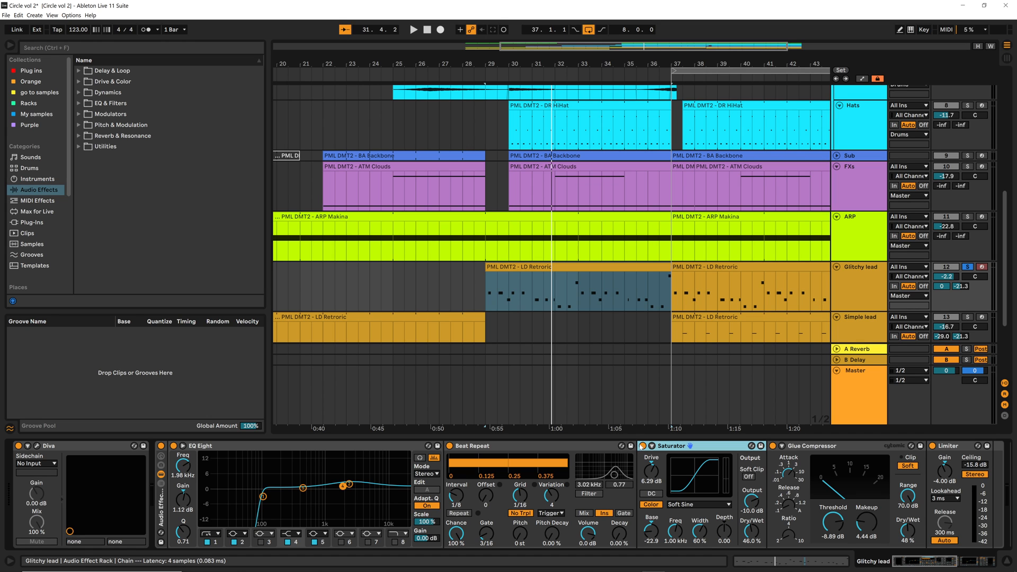
pyautogui.click(642, 446)
pyautogui.press('space')
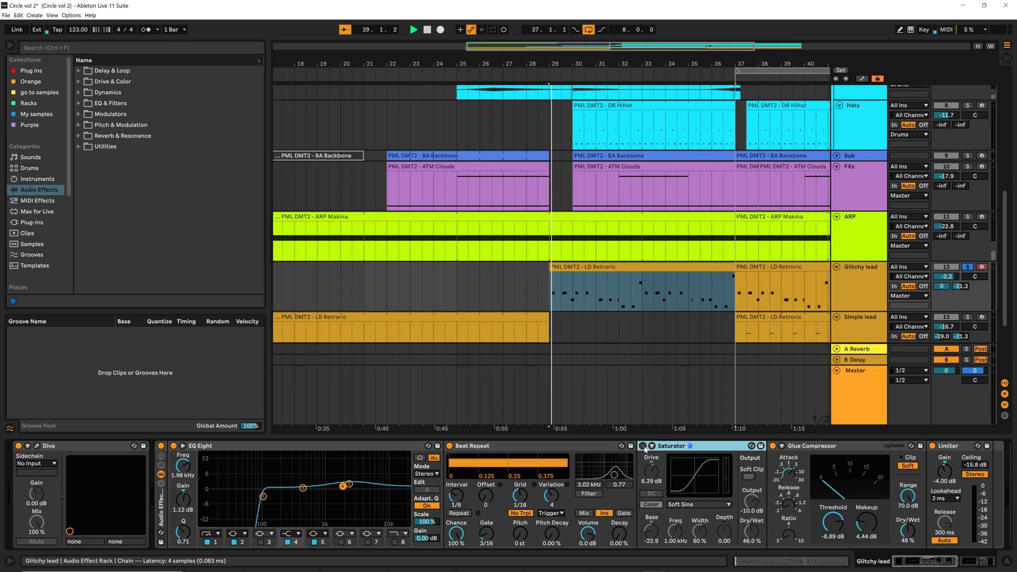
pyautogui.click(643, 446)
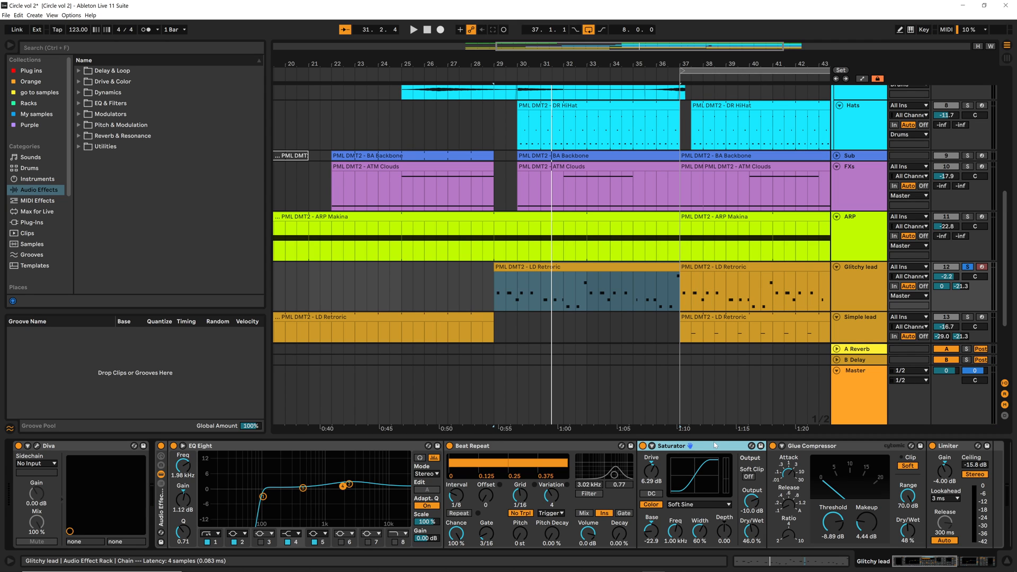
# Step: Examine the Glue Compressor and Limiter settings in the Glitchy lead's effect rack
pyautogui.click(837, 447)
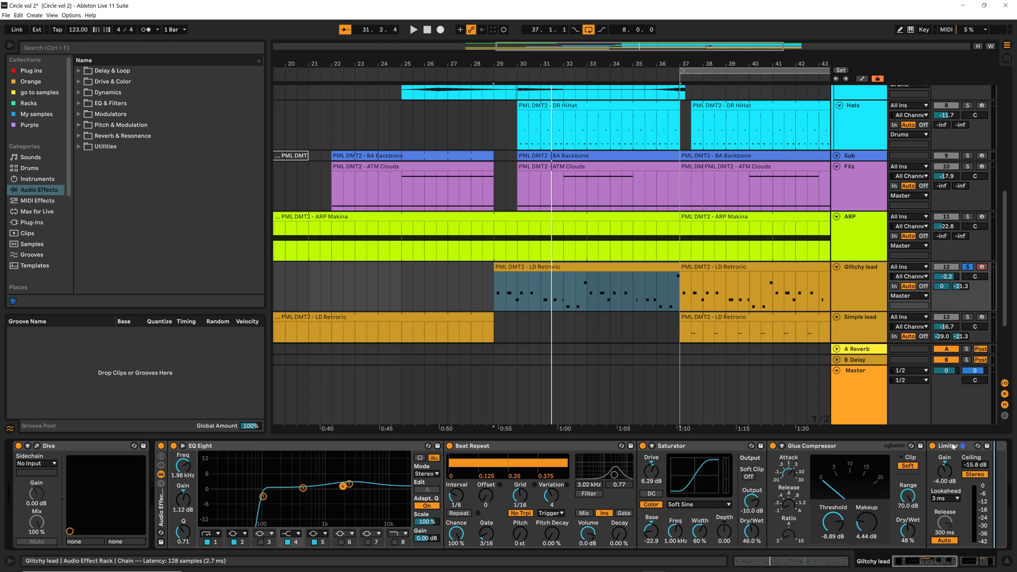
pyautogui.click(584, 283)
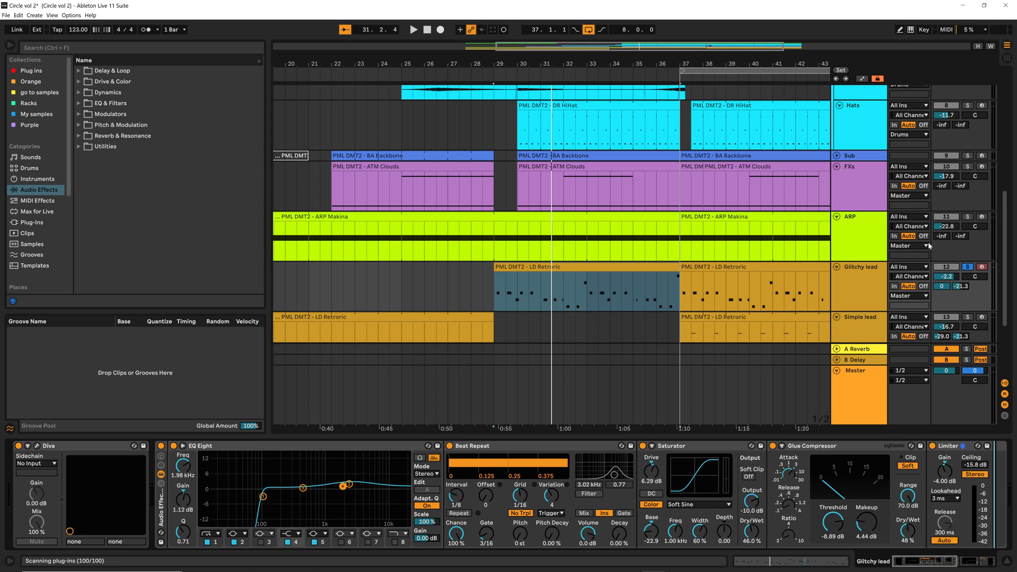
pyautogui.click(845, 446)
pyautogui.press('Right')
pyautogui.press('Right')
# Step: Examine the EQ Eight that follows the Limiter and the sidechained Compressor at the end of the Glitchy lead's chain
pyautogui.press('Right')
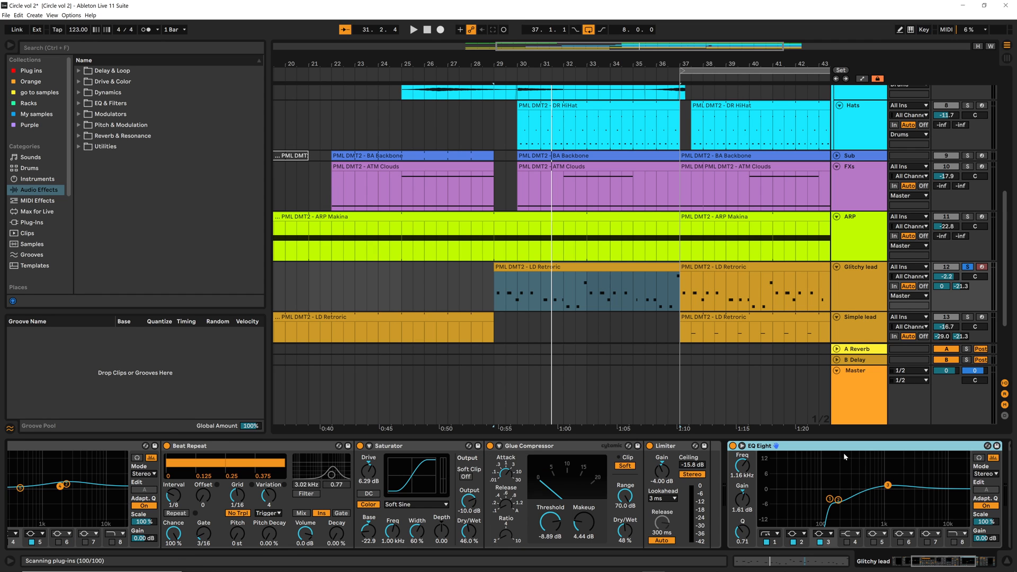
pyautogui.press('Right')
pyautogui.click(580, 449)
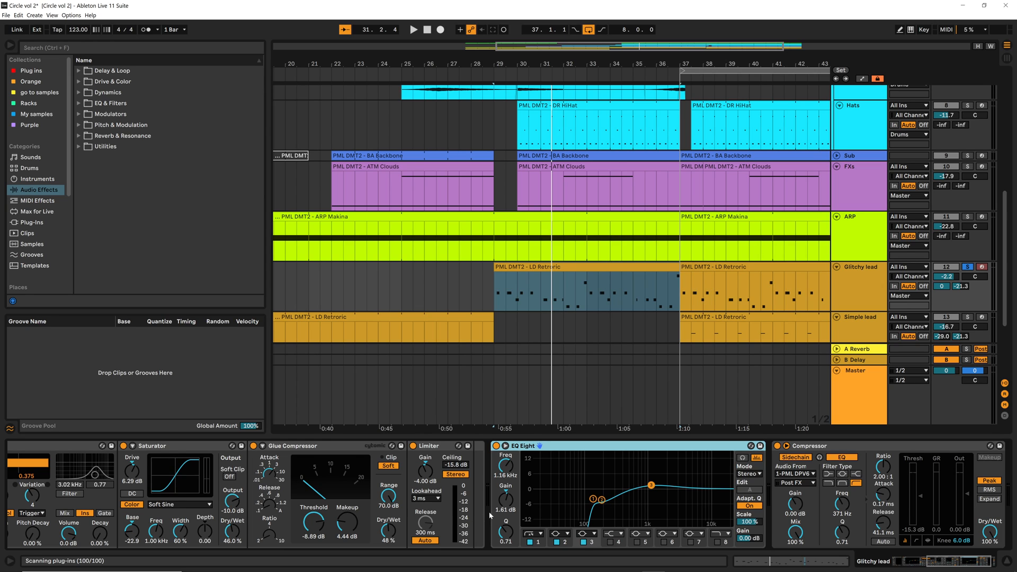
pyautogui.click(842, 448)
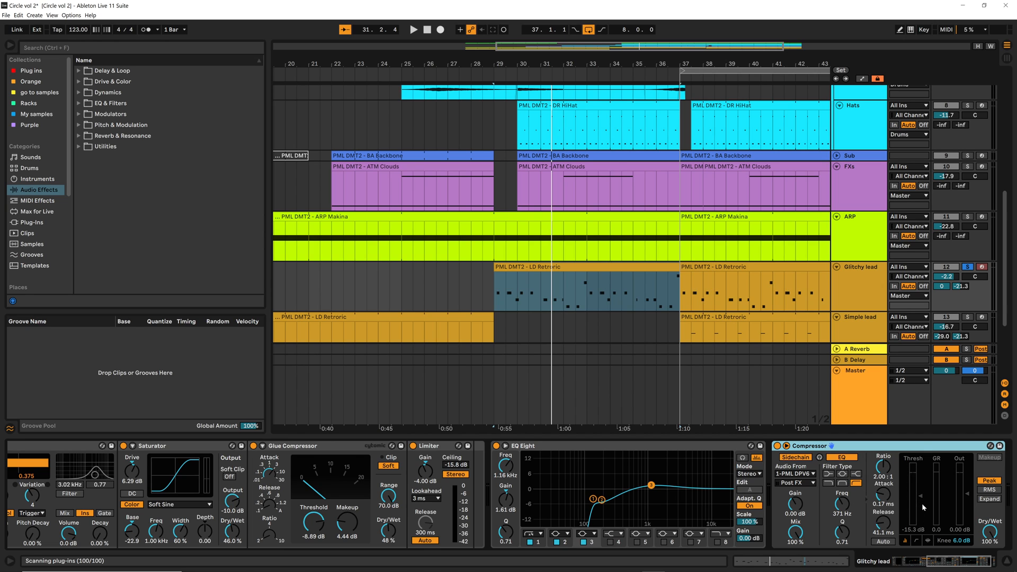
# Step: Audition the Glitchy lead soloed, take it out of solo to hear it in the full arrangement, and stop playback
pyautogui.press('space')
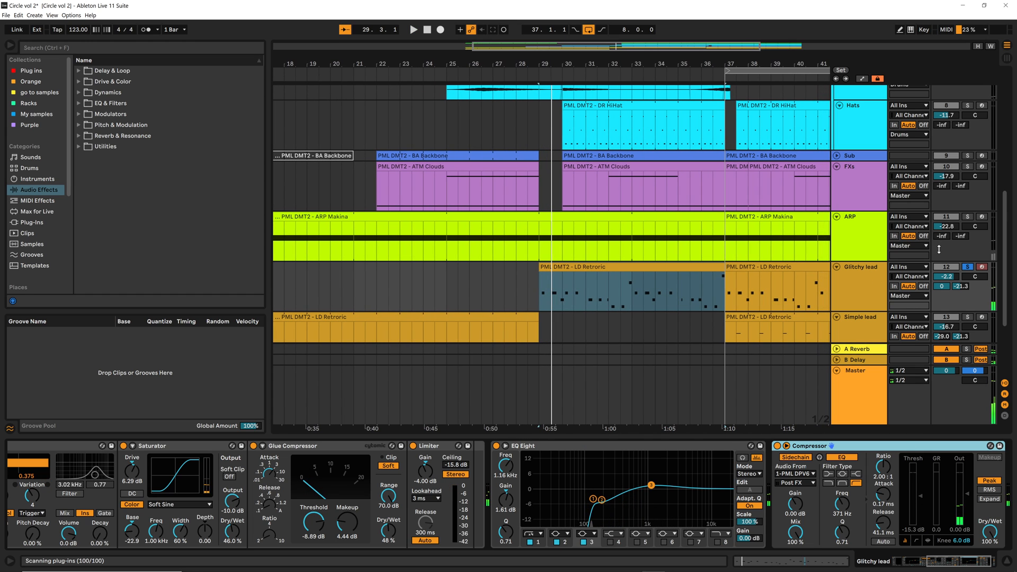
pyautogui.press('space')
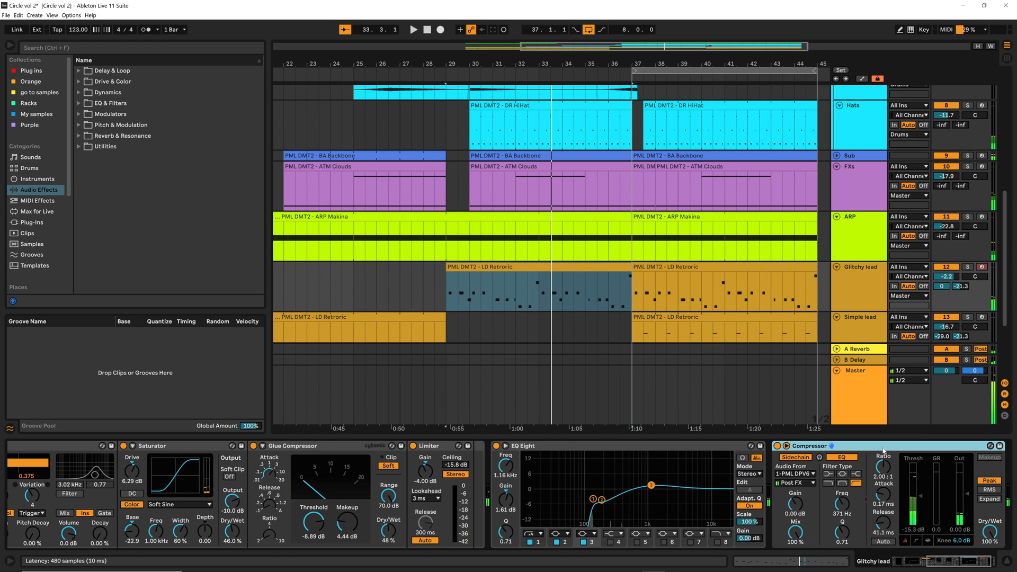
pyautogui.click(1008, 466)
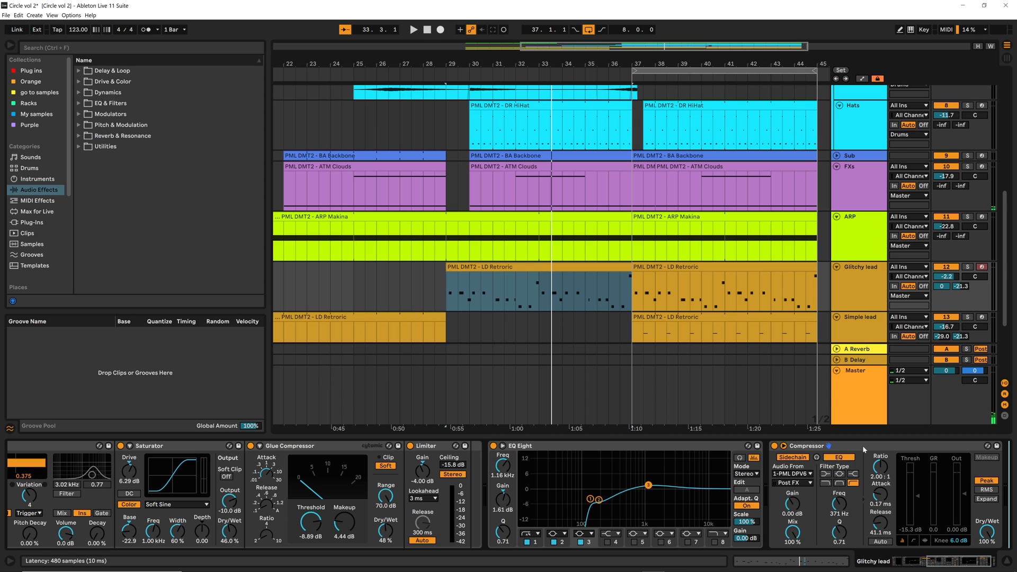
# Step: Go back through the Glitchy lead's rack from the Saturator to review the first EQ Eight and Beat Repeat
pyautogui.click(195, 445)
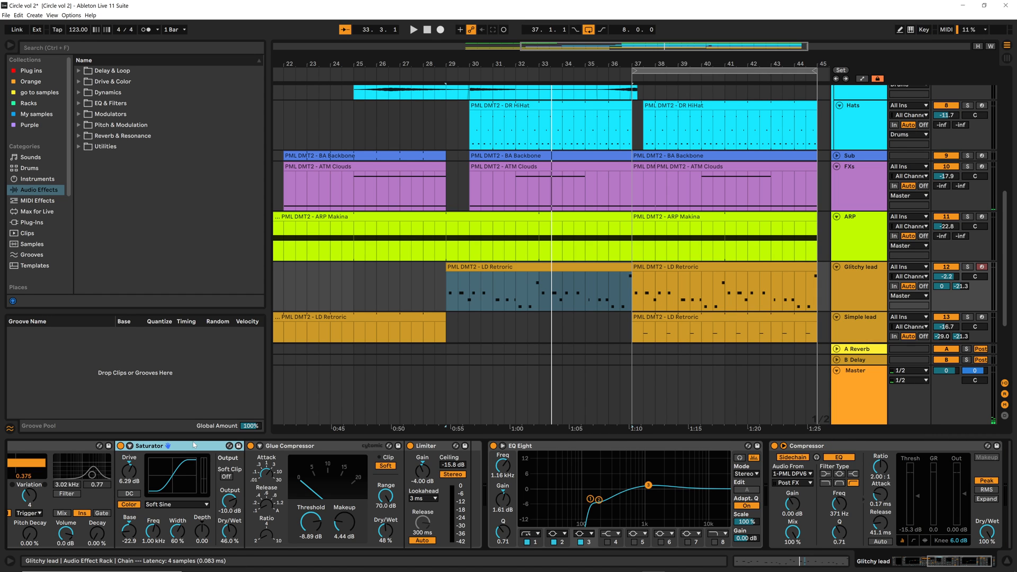
pyautogui.press('Left')
pyautogui.press('Left')
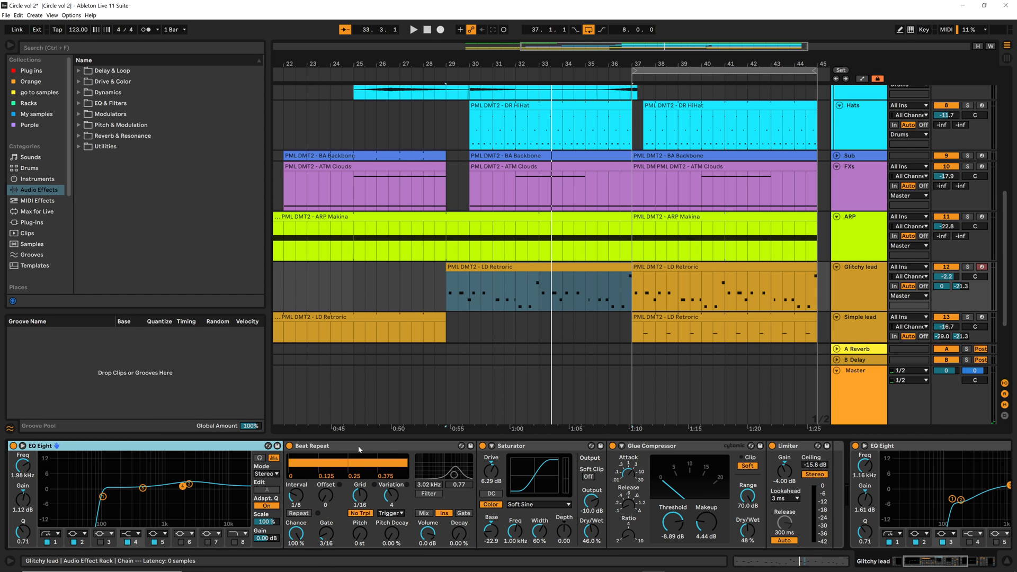
pyautogui.click(362, 447)
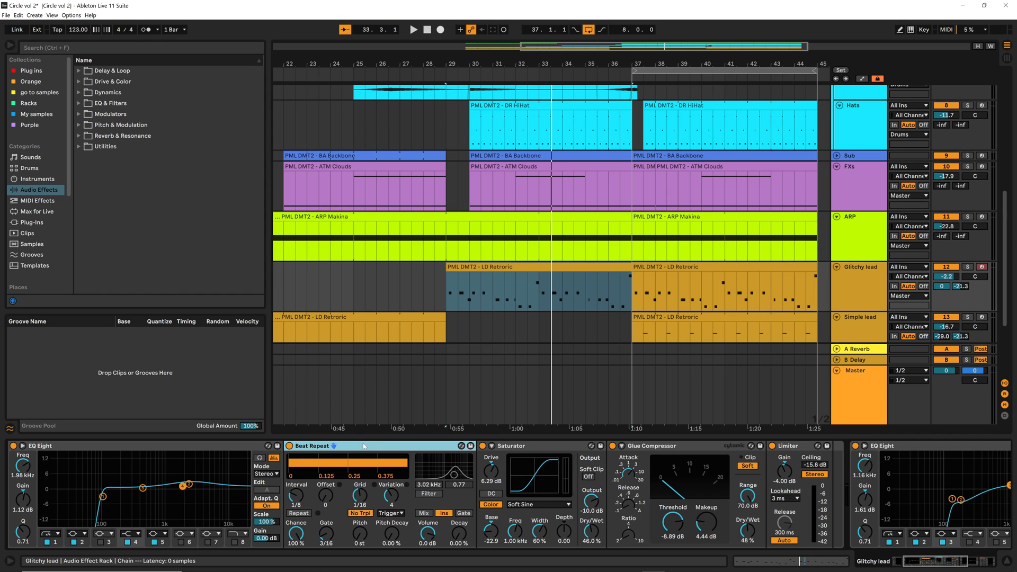
pyautogui.scroll(5, 607, 246)
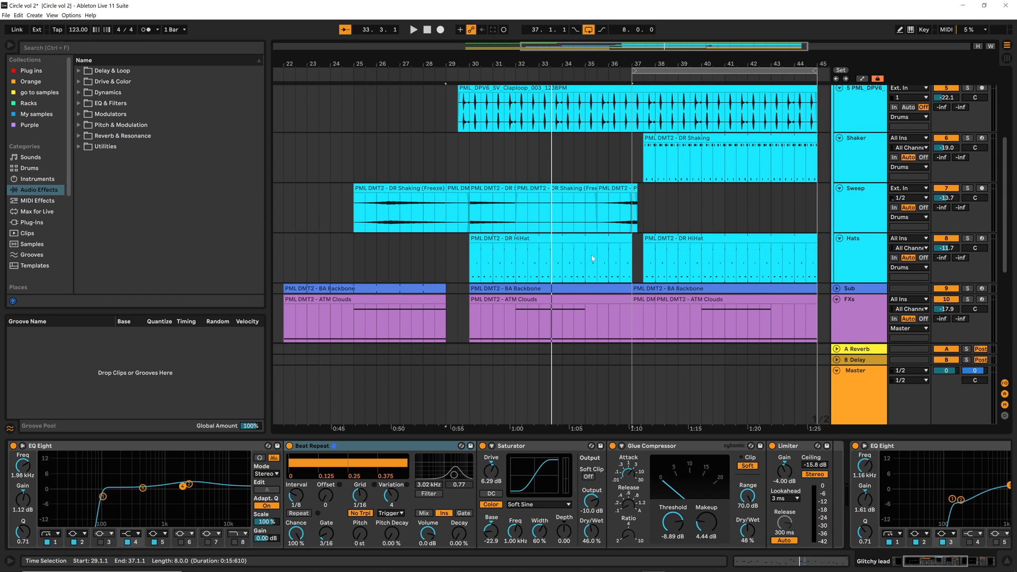
pyautogui.scroll(-5, 607, 220)
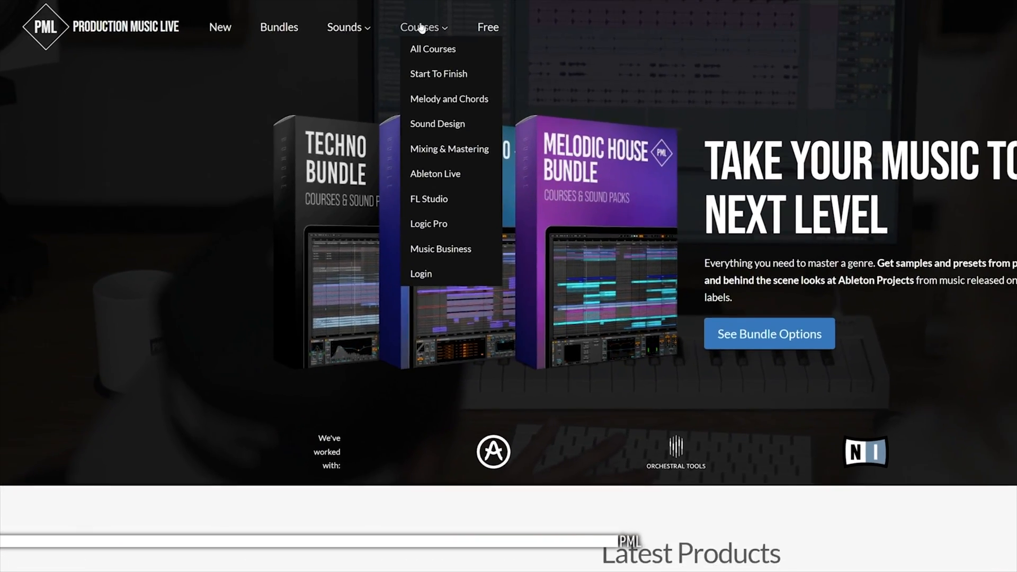
pyautogui.moveTo(403, 31)
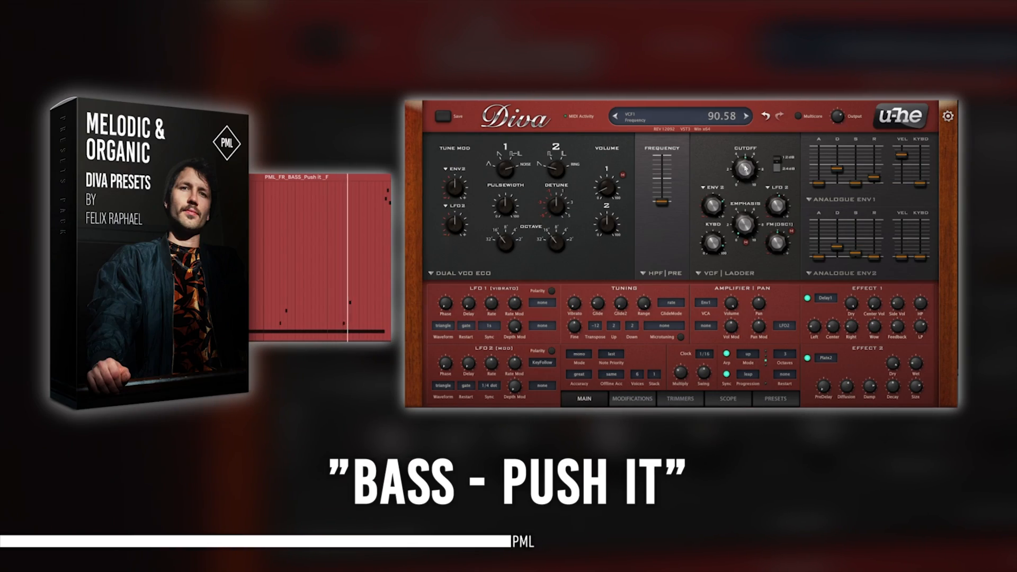
pyautogui.moveTo(746, 162); pyautogui.dragTo(745, 164)
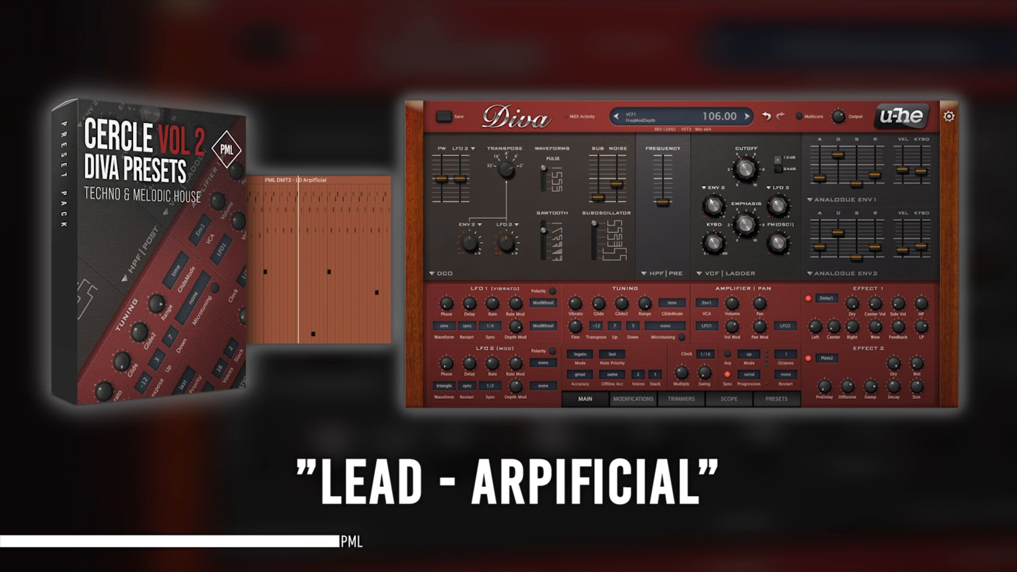